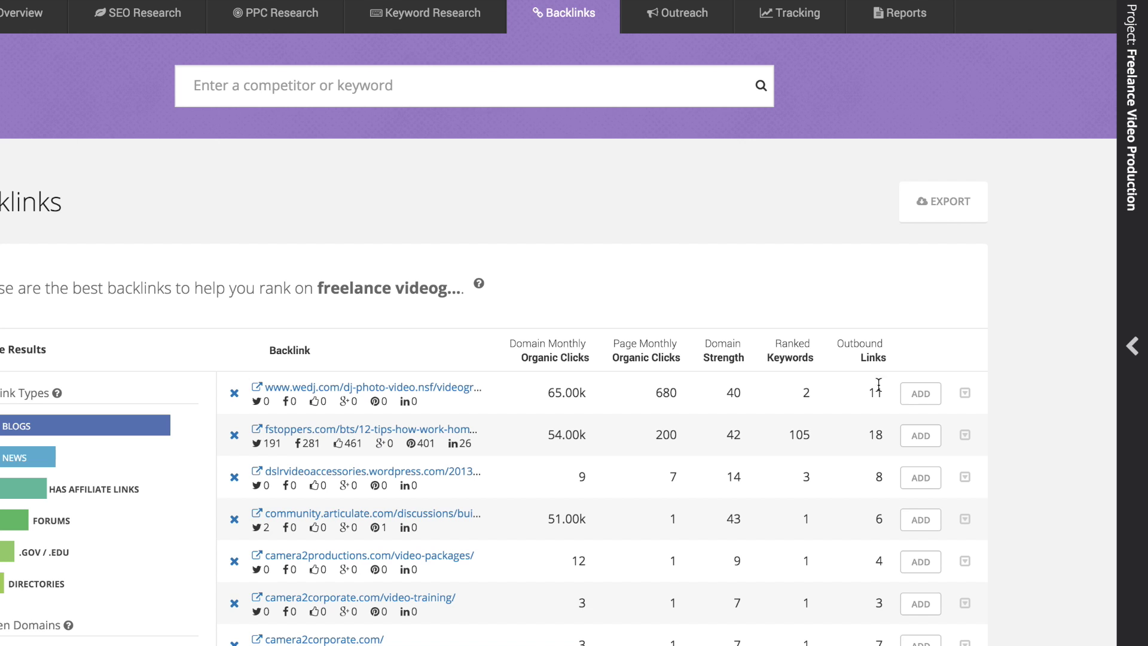
# - Add the wedj backlink, then sort backlinks by outbound links, most first
pyautogui.click(920, 399)
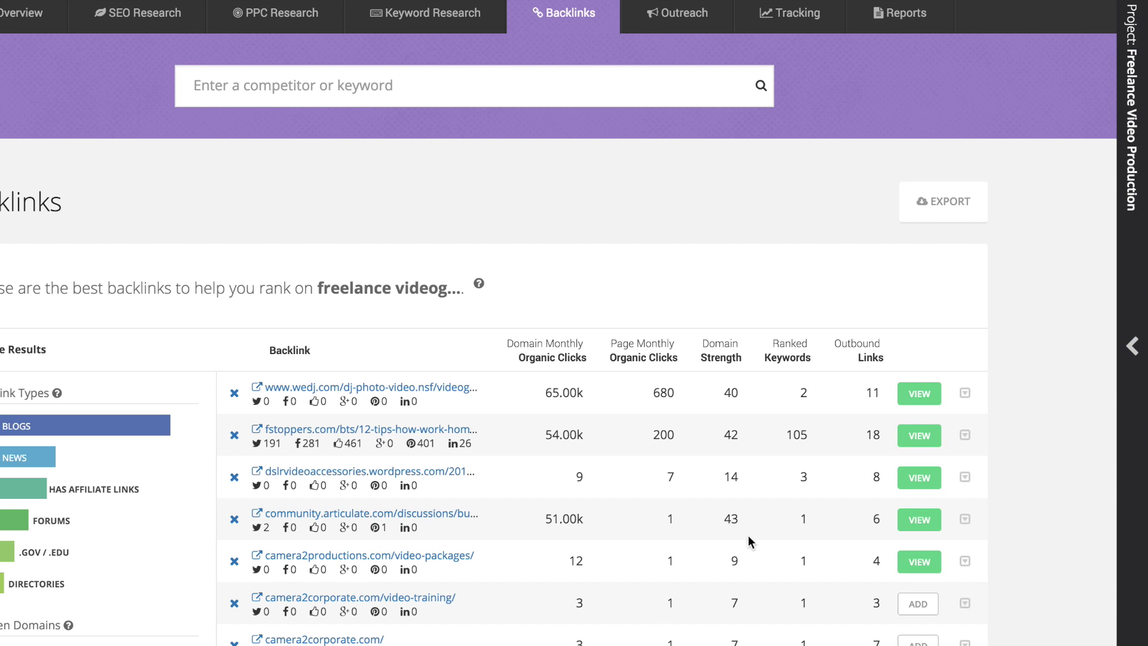
pyautogui.click(861, 352)
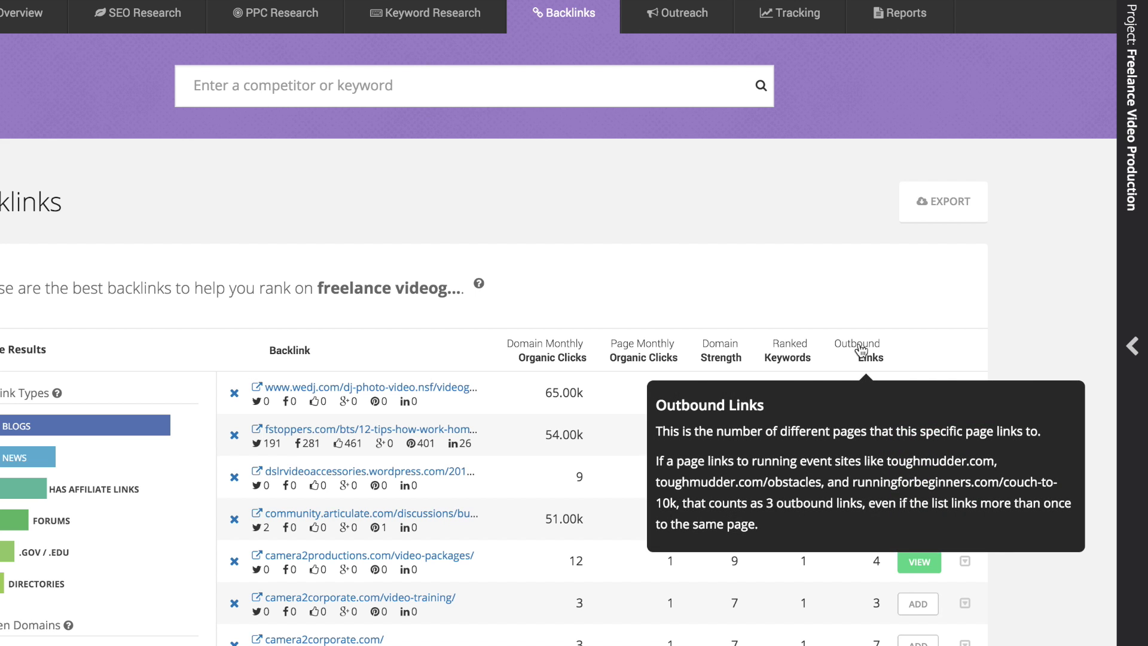
pyautogui.click(546, 357)
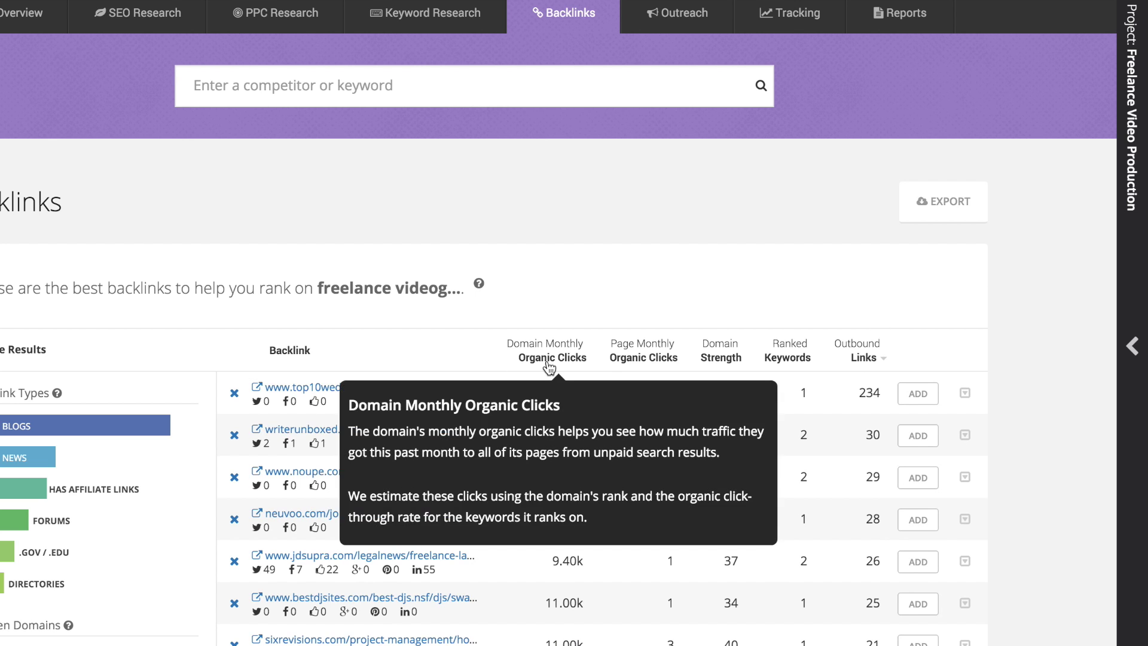
pyautogui.click(546, 357)
pyautogui.click(668, 357)
pyautogui.click(721, 357)
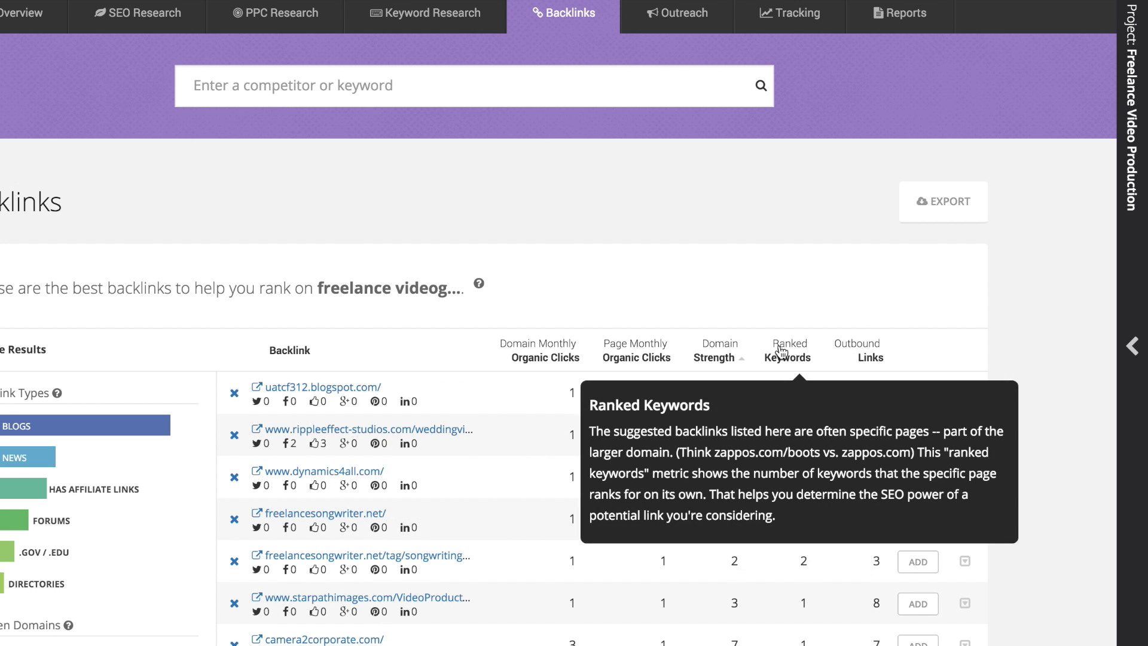
pyautogui.click(784, 357)
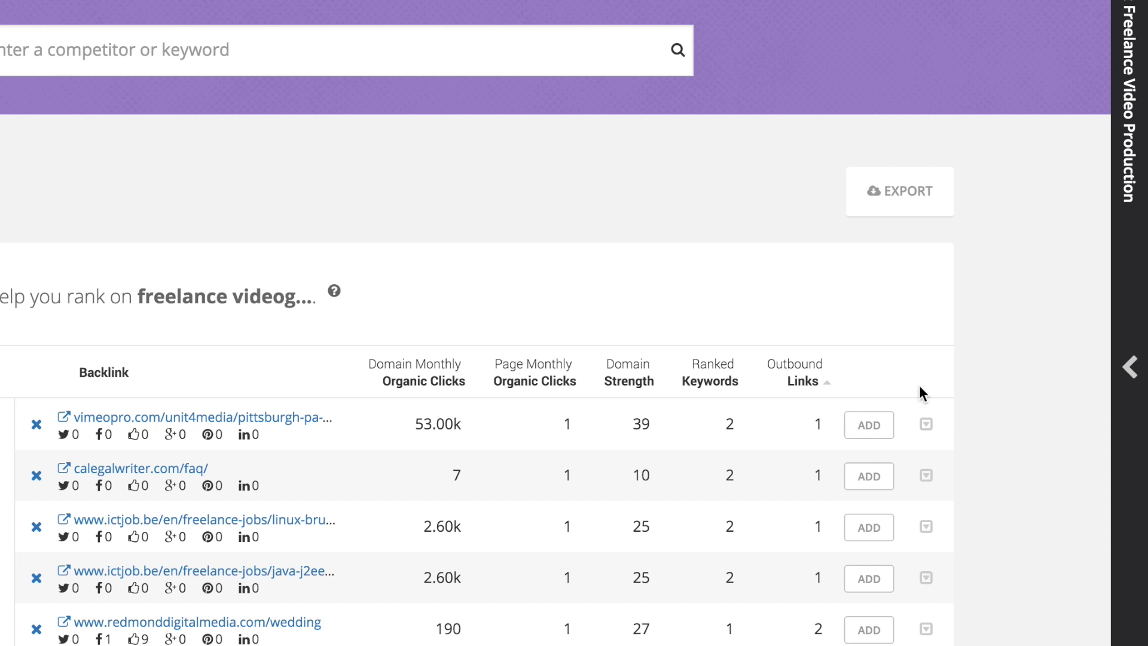
pyautogui.click(803, 381)
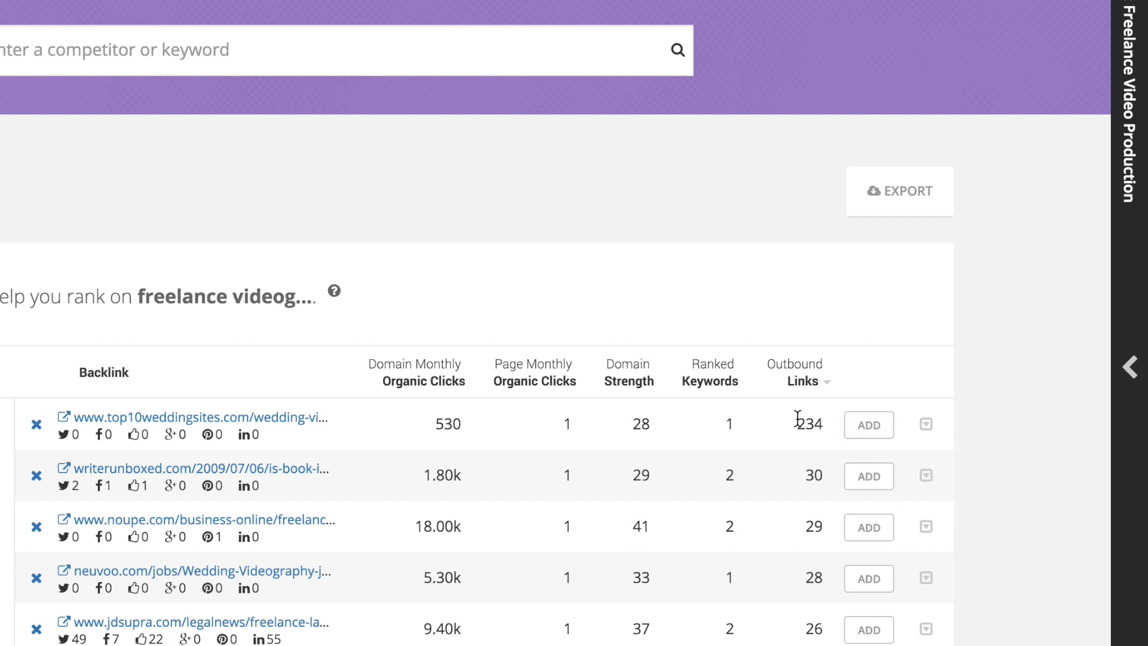
# - Add the sixrevisions, macquariecentre, trabajofreelance, aboutranslation and jdsupra backlinks, then filter to blogs
pyautogui.scroll(-7, 825, 589)
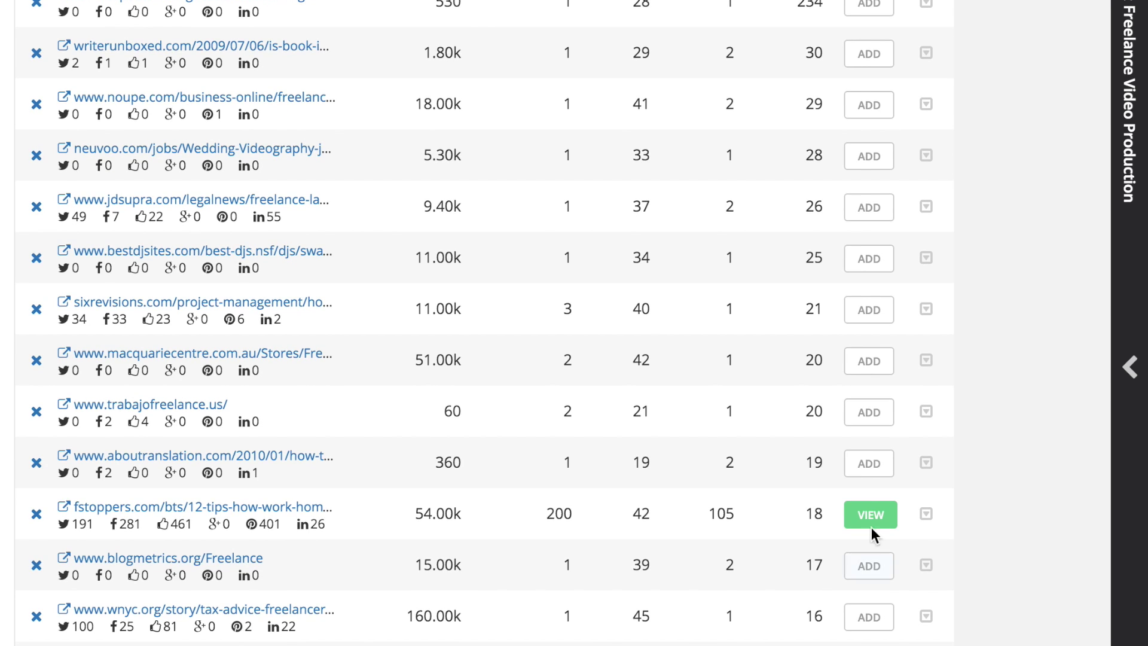
pyautogui.scroll(-2, 877, 419)
pyautogui.click(875, 231)
pyautogui.click(874, 275)
pyautogui.click(876, 327)
pyautogui.click(877, 378)
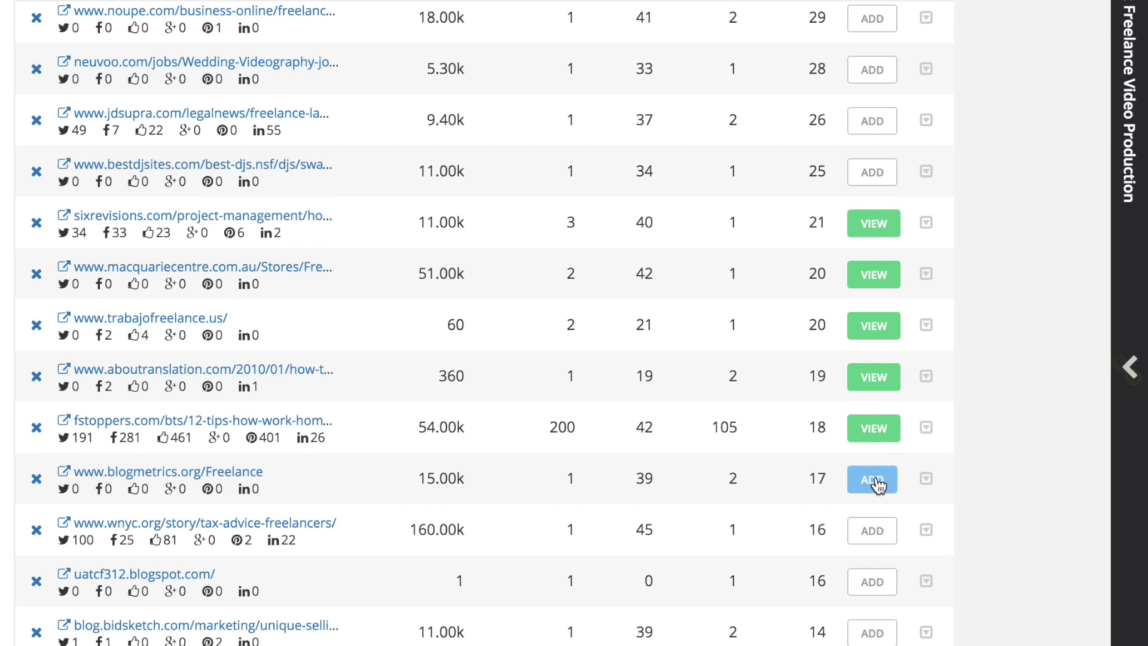
pyautogui.click(872, 122)
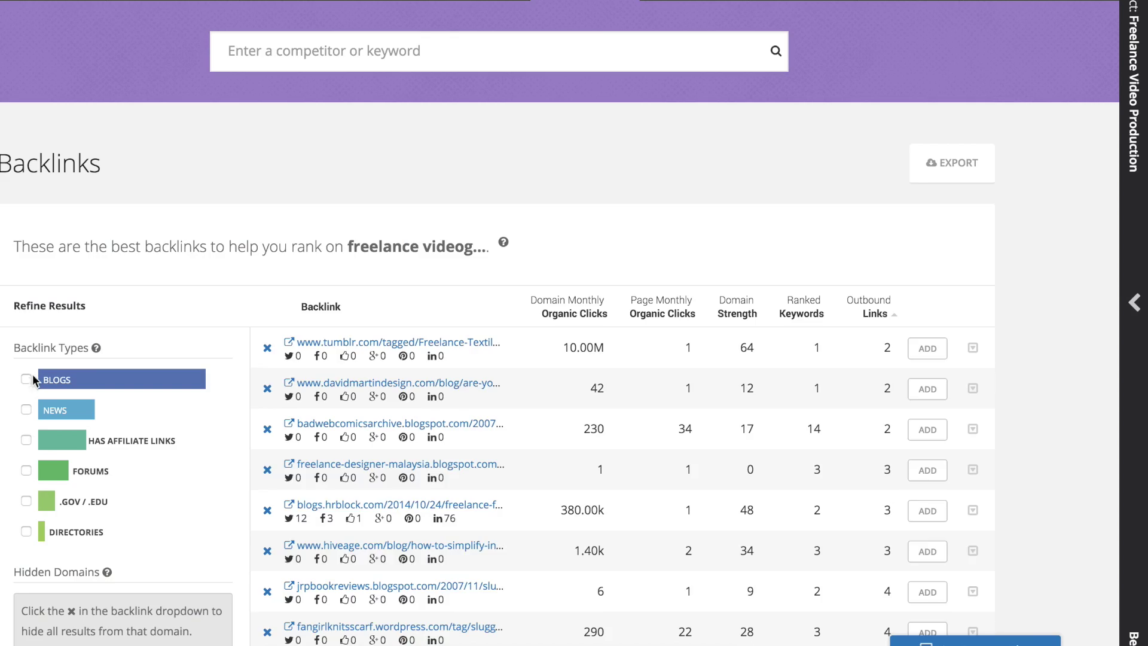
pyautogui.click(30, 378)
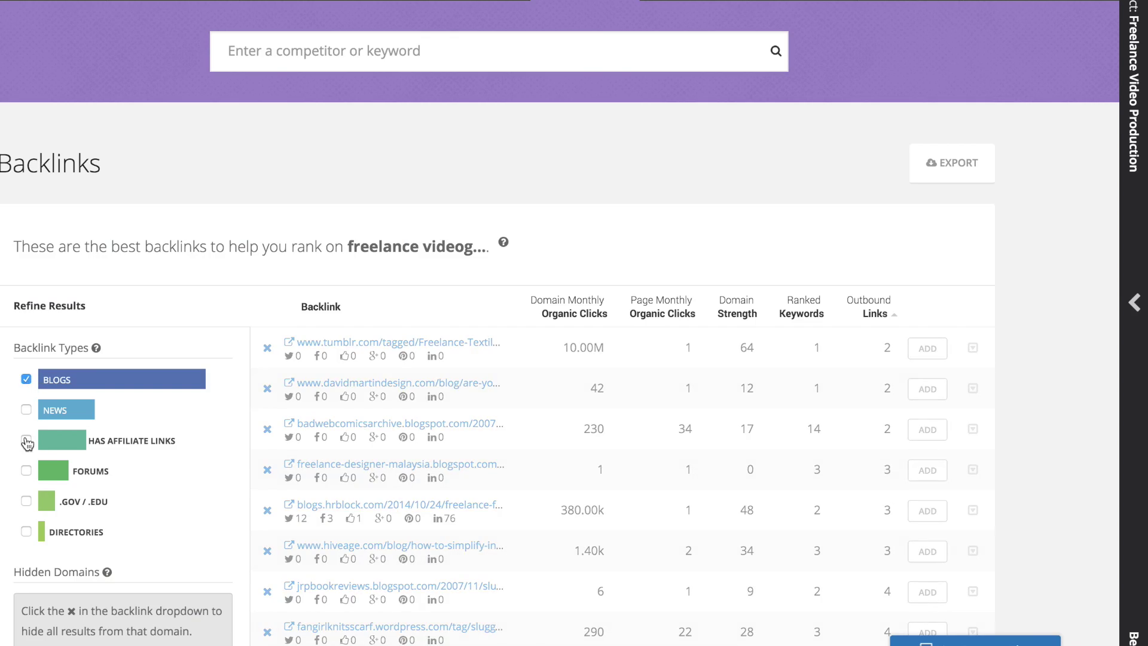
# - Add the payoneer, freelancersunion, patenttranslator, tumblr and hongkiat backlinks, then view the creativelive blog link
pyautogui.scroll(-6, 1034, 251)
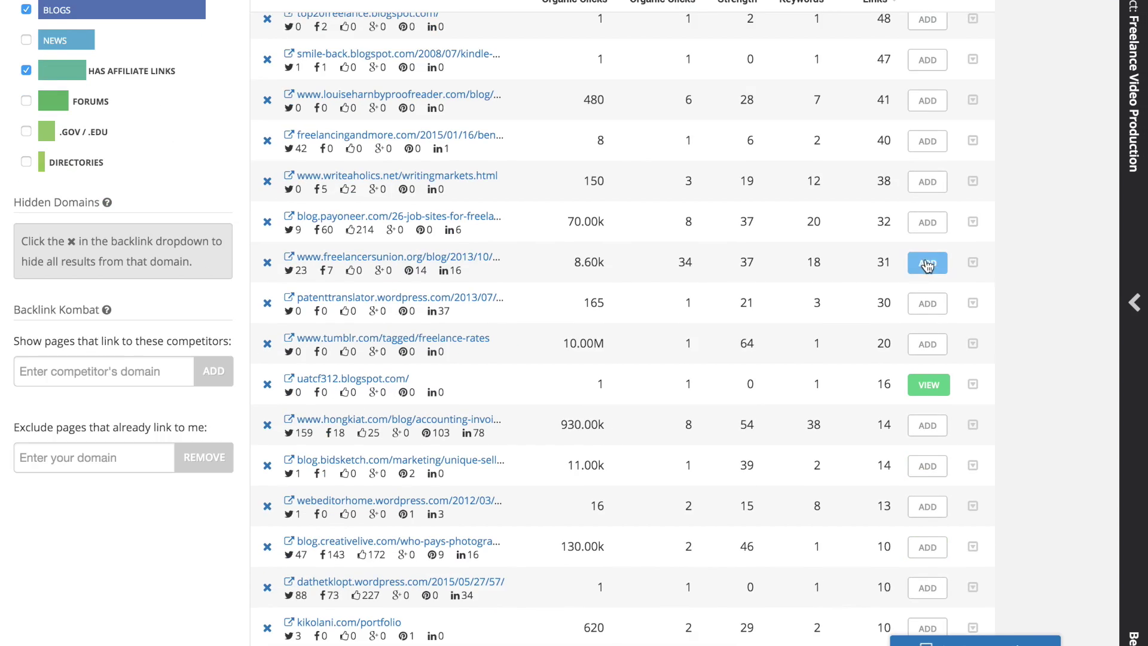
pyautogui.click(931, 224)
pyautogui.click(930, 263)
pyautogui.click(930, 303)
pyautogui.click(930, 344)
pyautogui.click(931, 426)
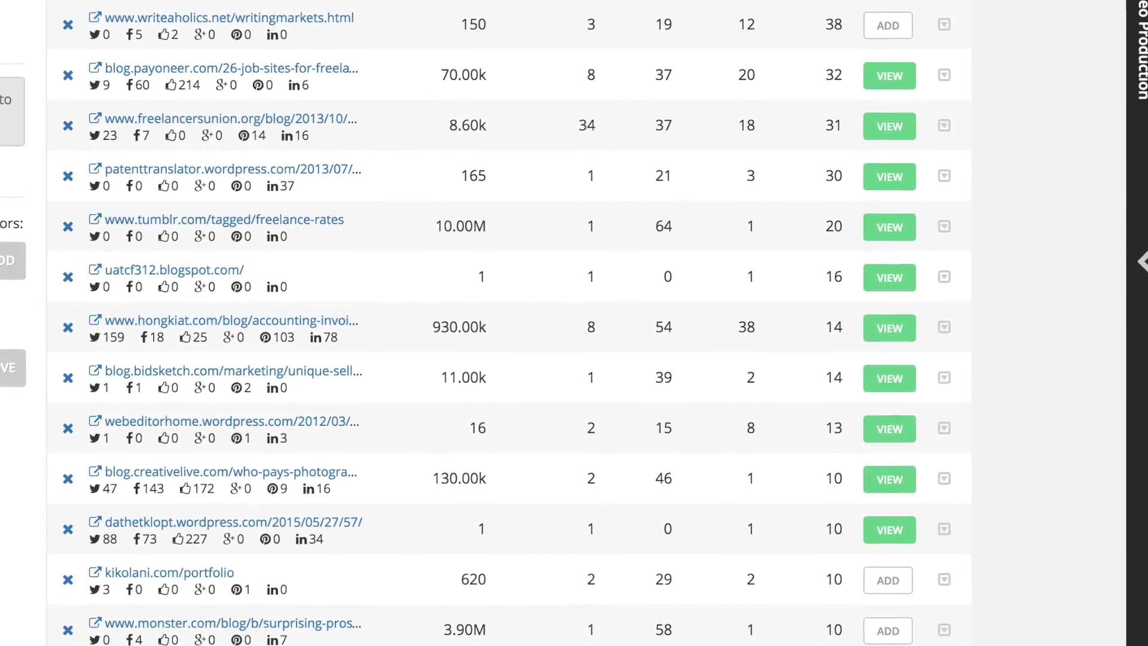
pyautogui.click(907, 480)
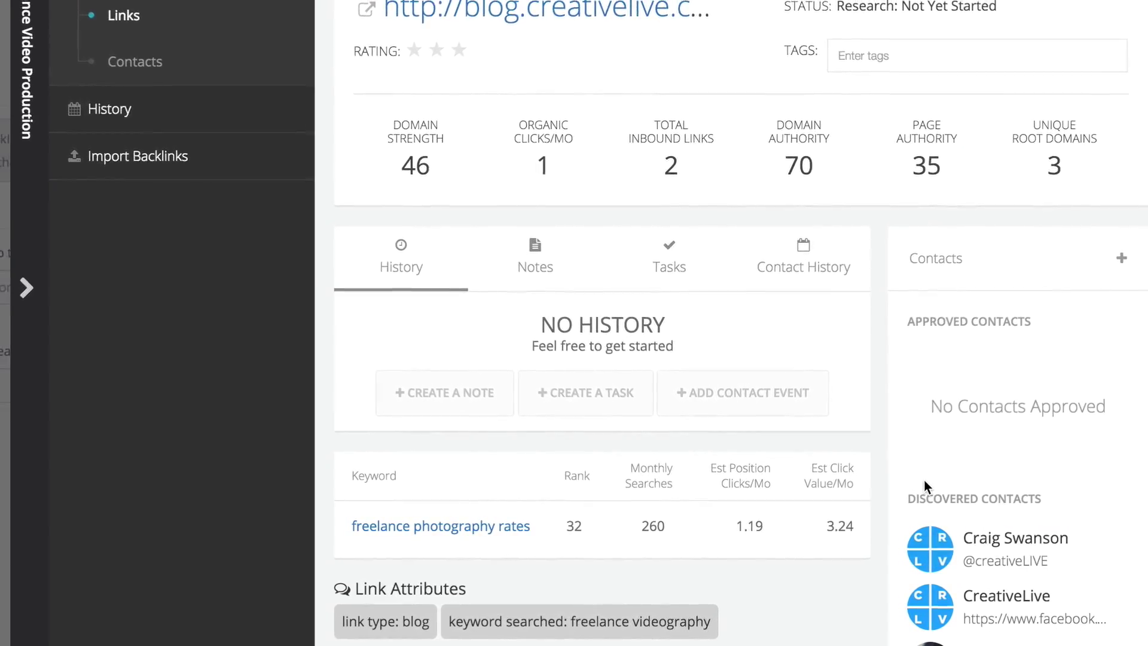
# - Approve the three discovered contacts for the creativelive link, including CreativeLive and the author
pyautogui.scroll(-3, 924, 482)
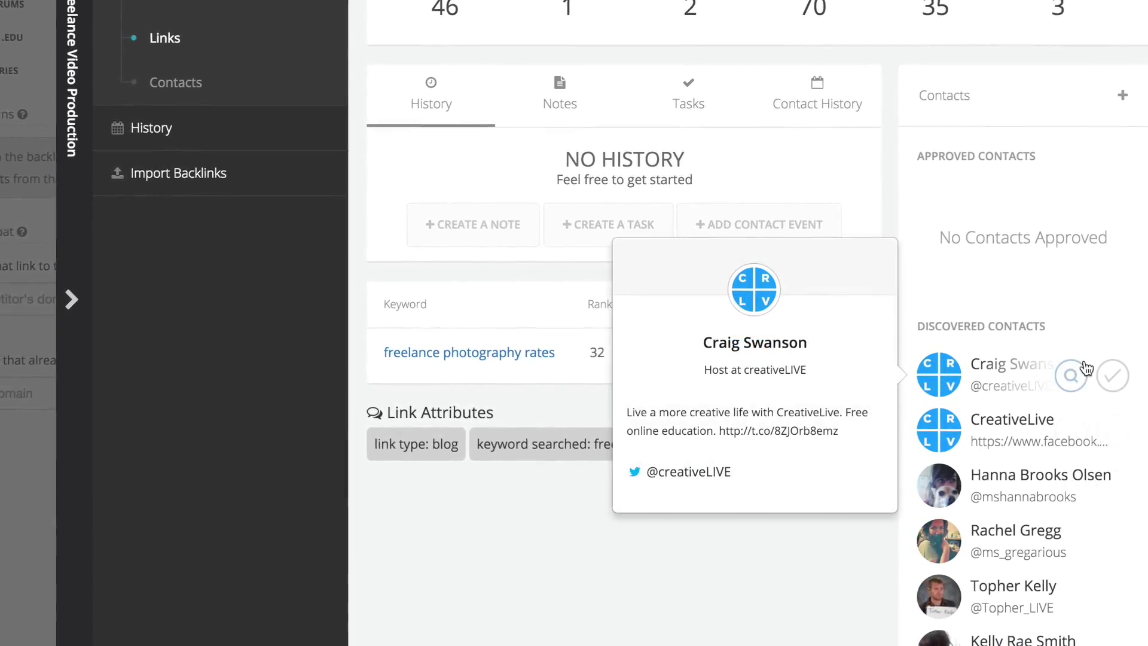
pyautogui.click(1112, 370)
pyautogui.click(1112, 315)
pyautogui.click(1116, 368)
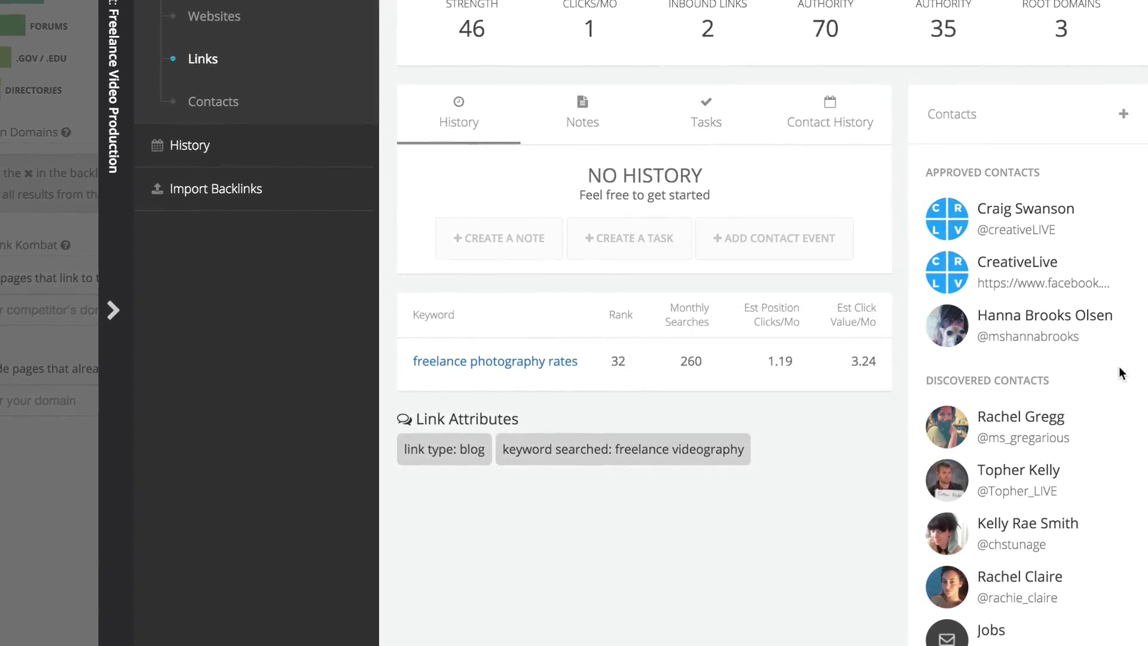
# - Save an email address for the author's contact, then open the linked creativelive article
pyautogui.click(1011, 312)
pyautogui.click(766, 268)
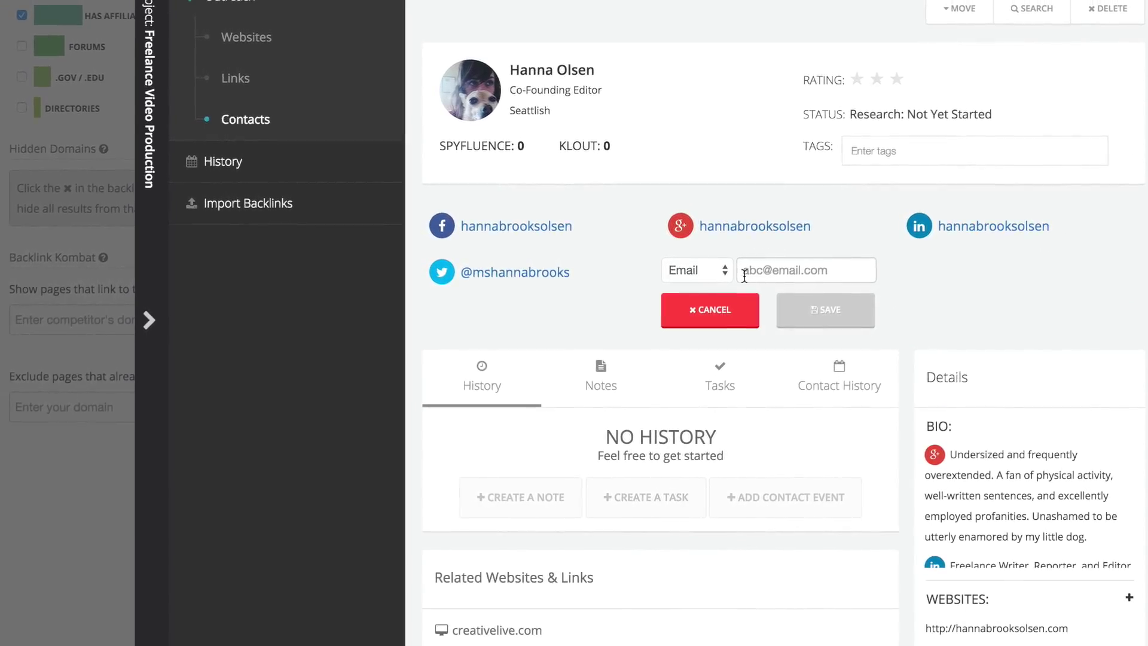
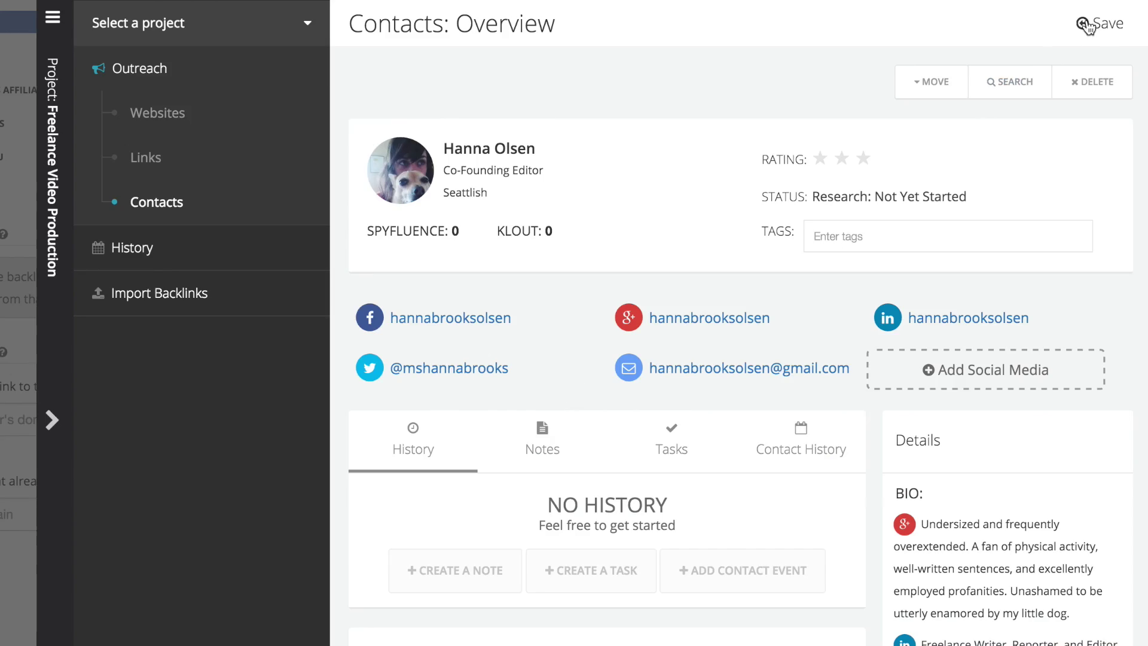
pyautogui.click(1087, 25)
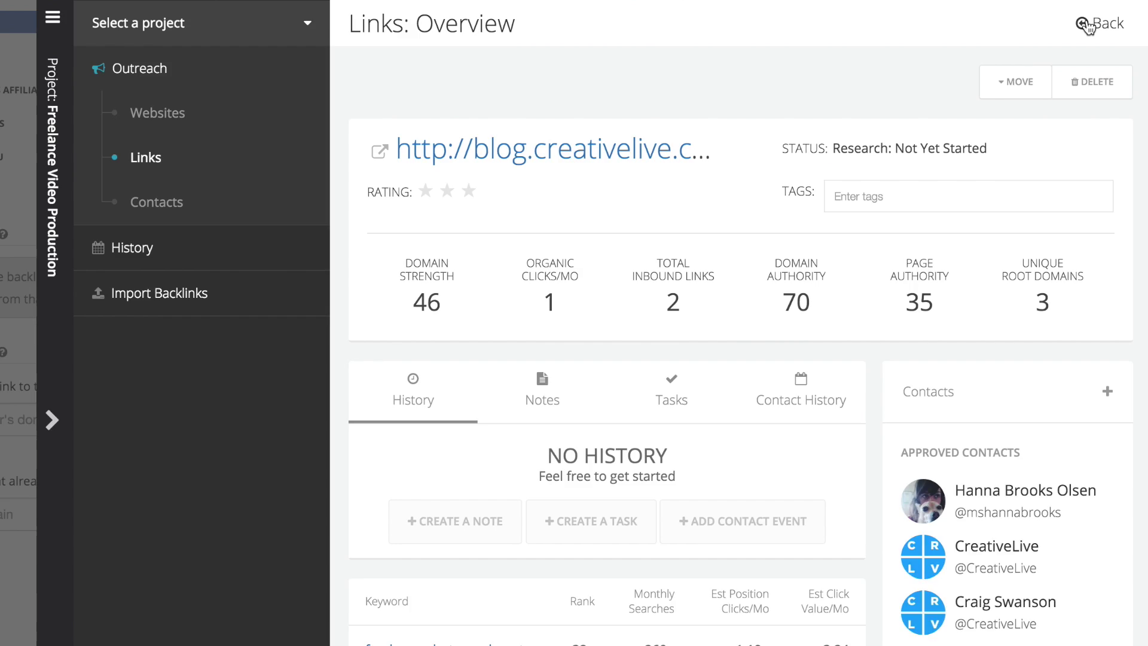
pyautogui.click(379, 155)
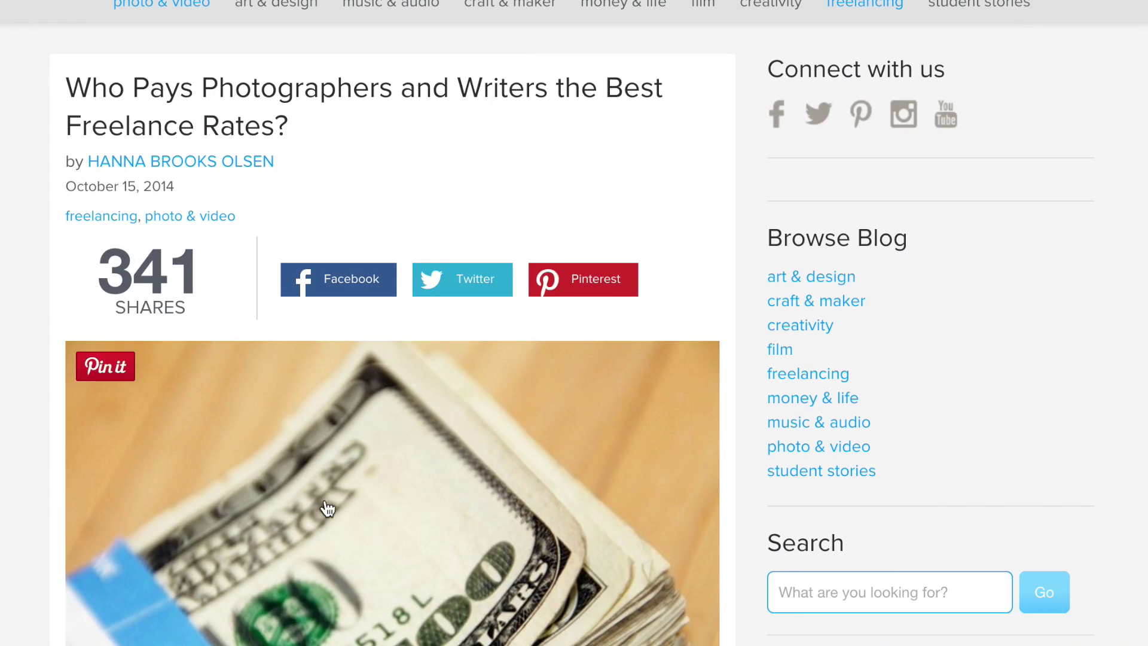
# - Scroll through the CreativeLive freelance rates article
pyautogui.scroll(-20, 319, 496)
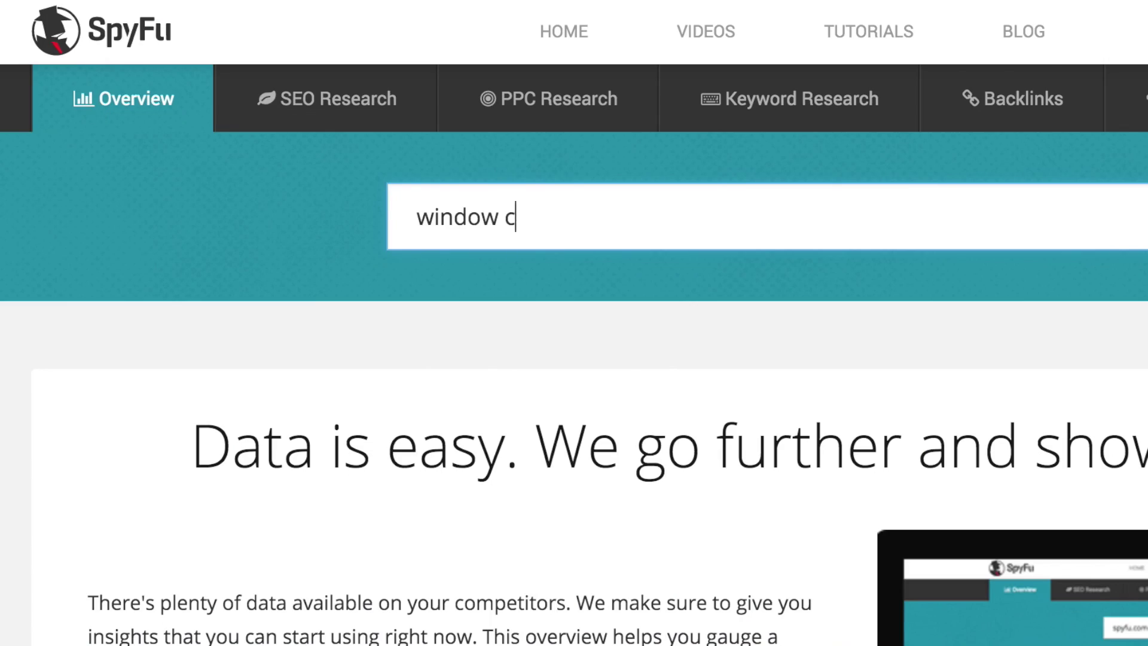
# - Search 'window coverings', then add theshadestore.com's first backlink (apartmenttherapy) to the project
pyautogui.write('ings')
pyautogui.press('Return')
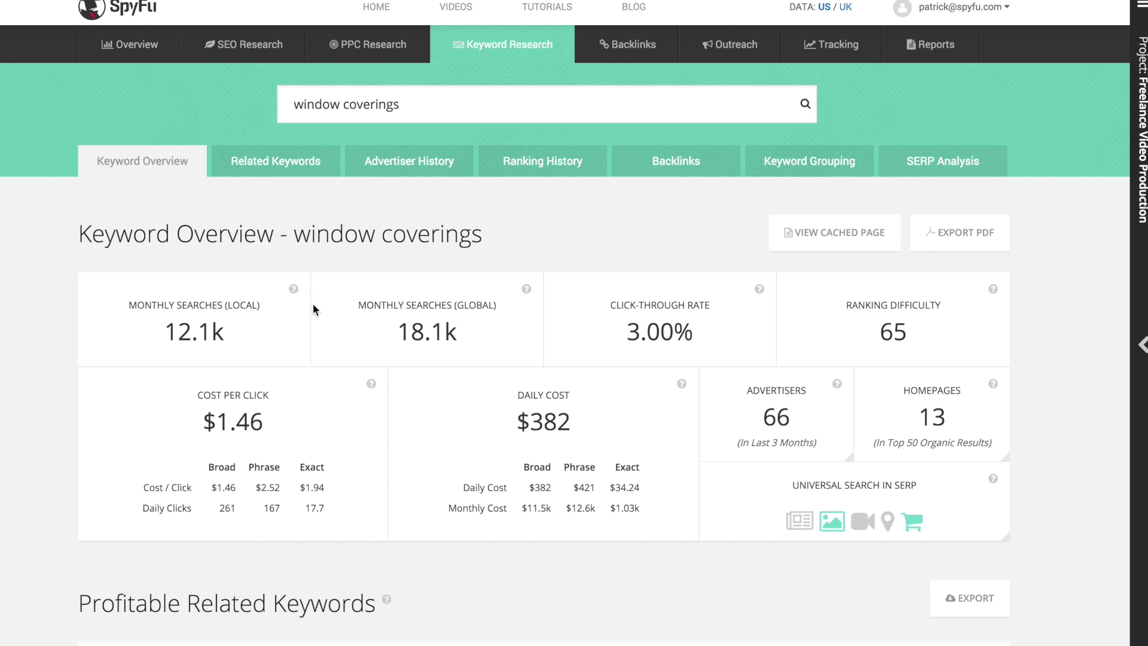
pyautogui.scroll(-17, 427, 489)
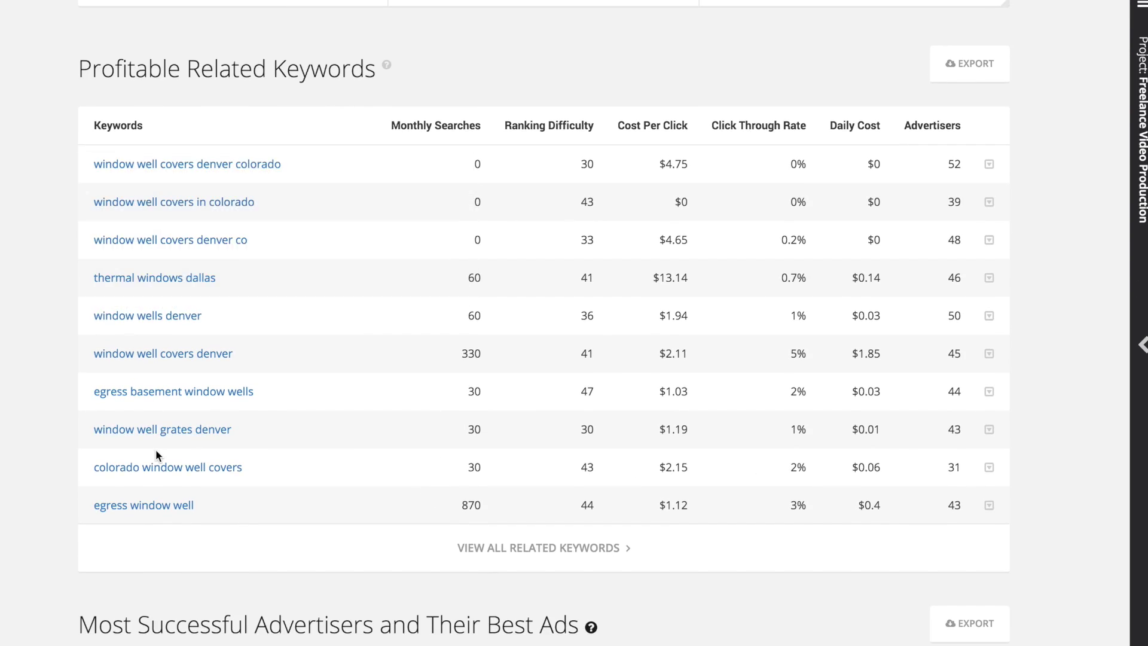
pyautogui.scroll(-10, 3, 377)
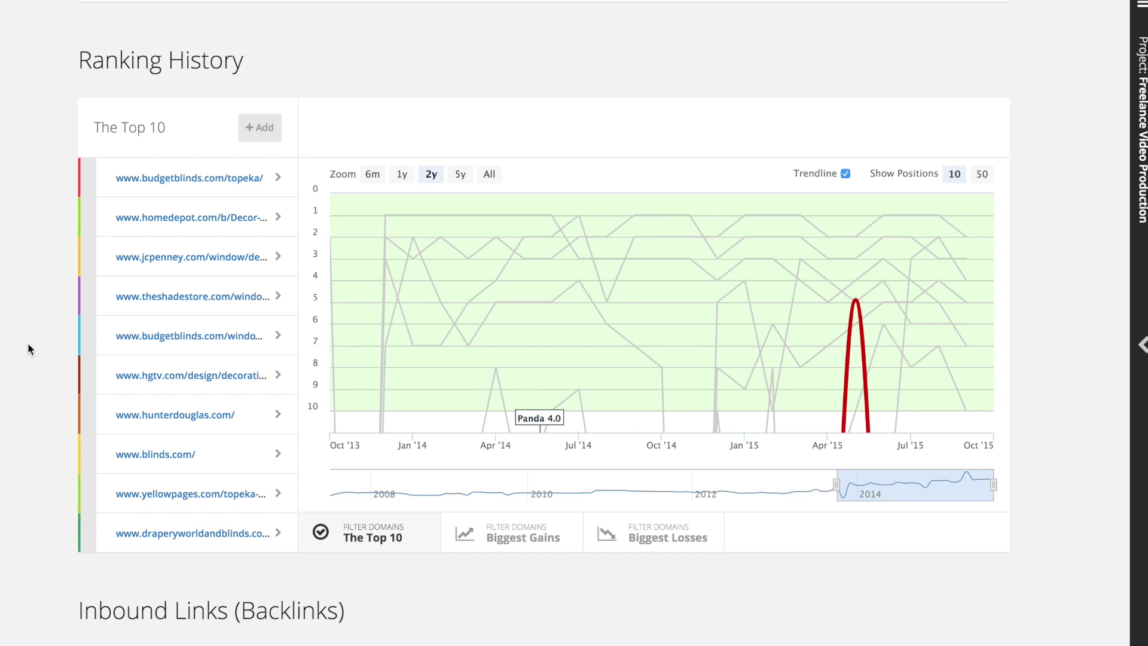
pyautogui.click(261, 304)
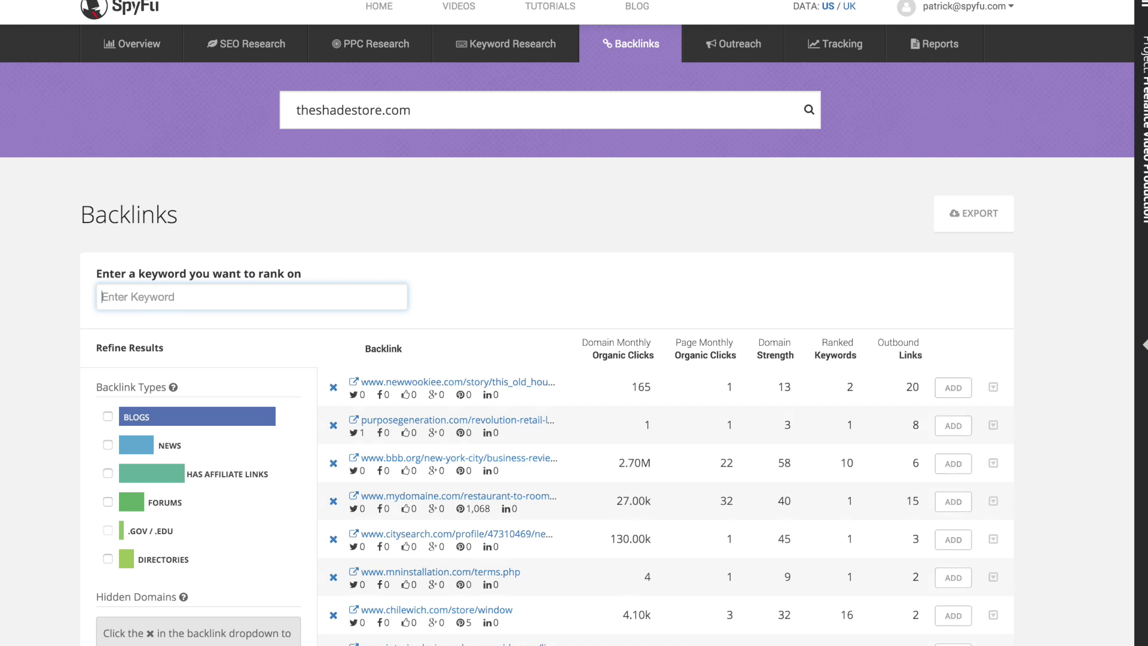
pyautogui.click(953, 387)
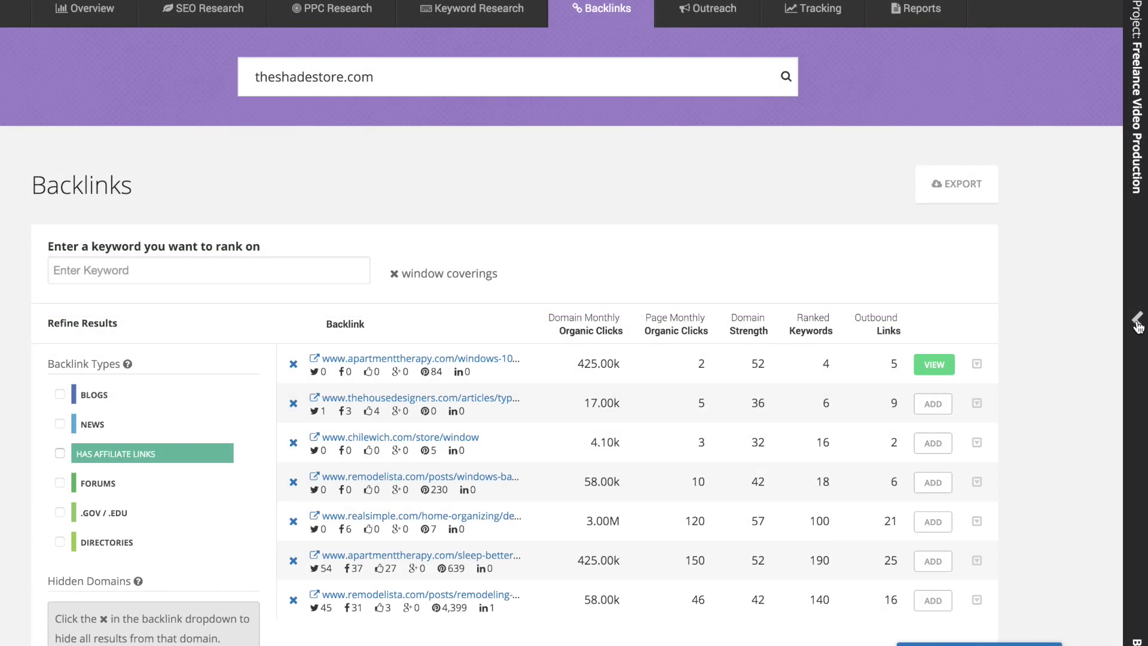
# - Create the Window Coverings project for BespinWindows.com and view the first apartmenttherapy backlink's details
pyautogui.click(1139, 323)
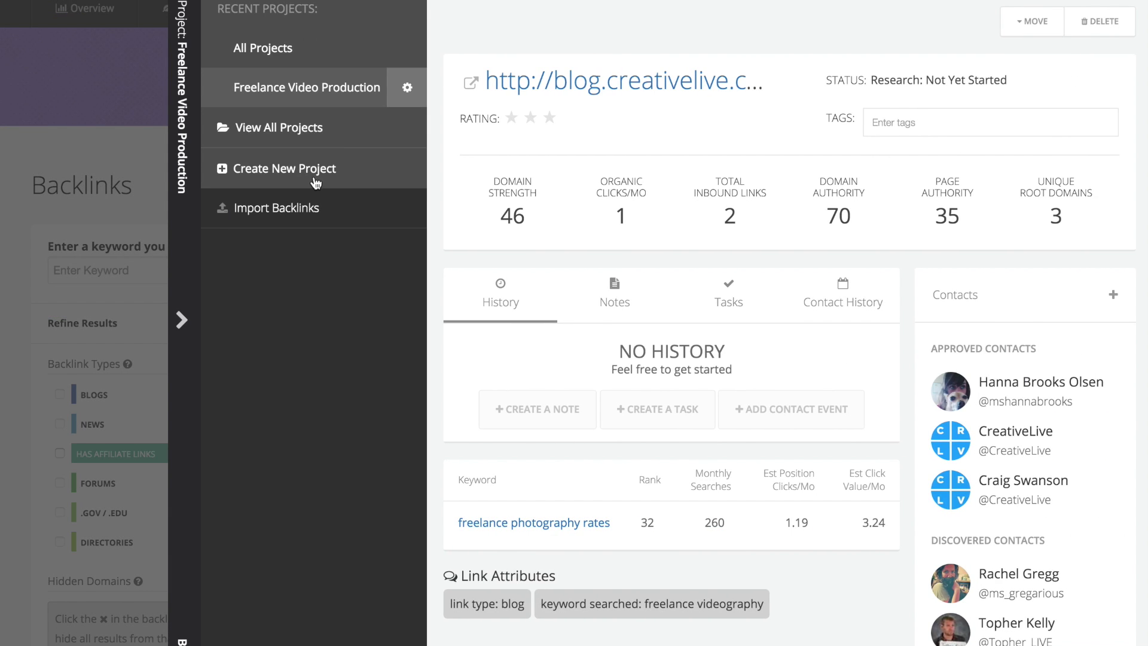
pyautogui.click(316, 182)
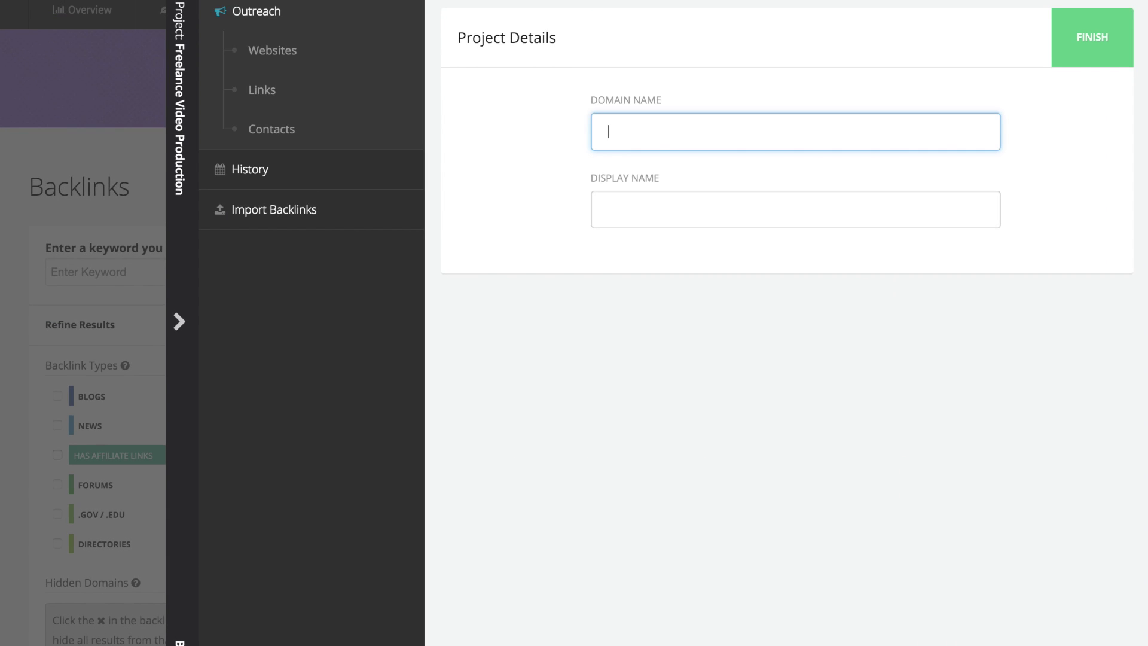
pyautogui.write('BespinWindows.com')
pyautogui.press('Tab')
pyautogui.write('W')
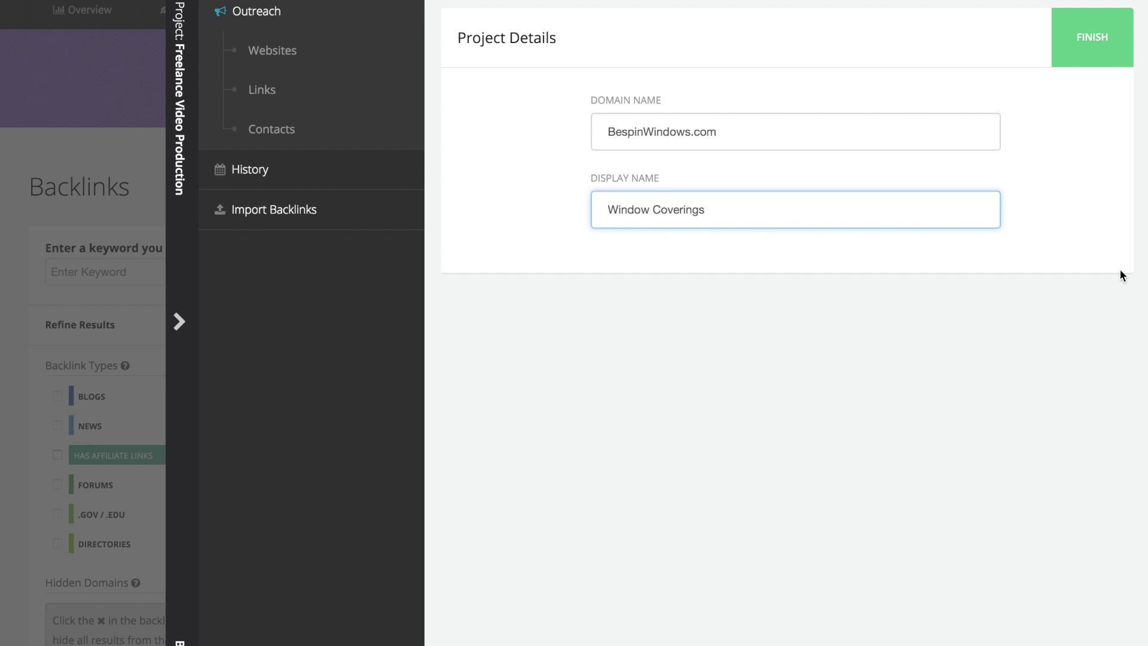
pyautogui.click(1111, 40)
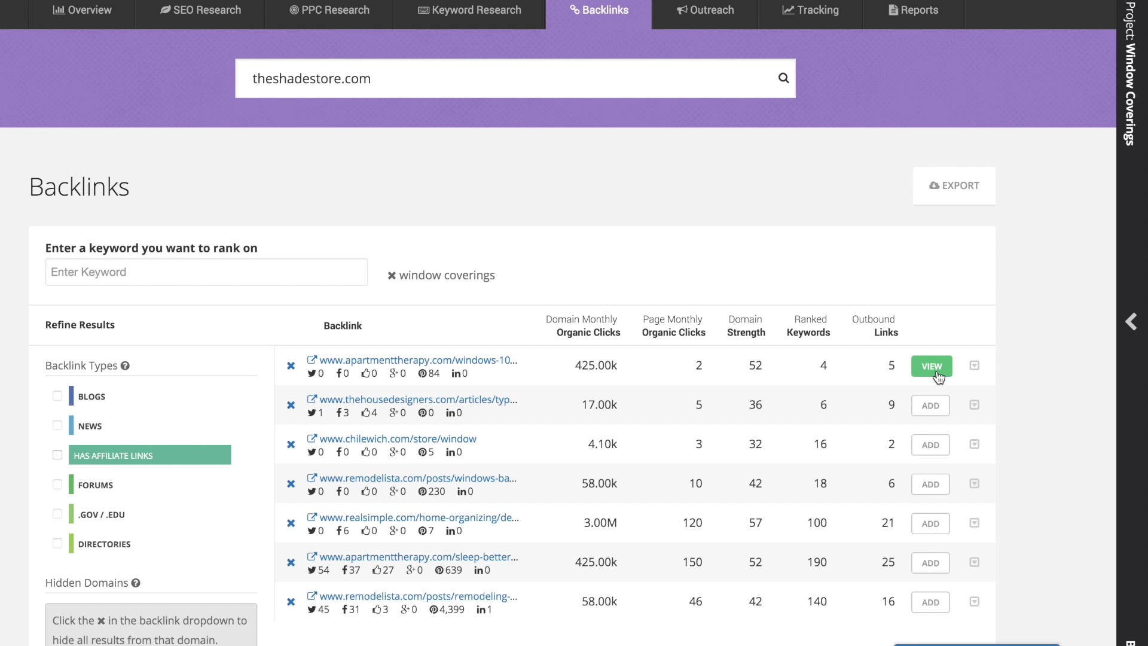
pyautogui.click(935, 370)
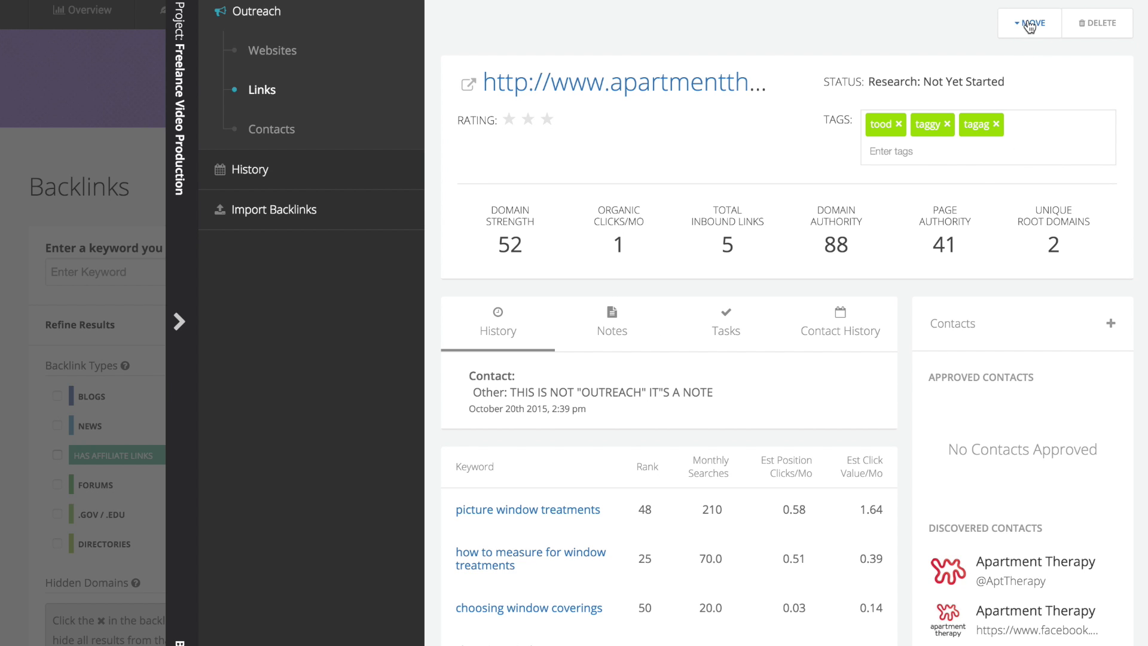
# - Move the apartmenttherapy link into Window Coverings, check the project's Websites list, and collapse the panel
pyautogui.click(1029, 25)
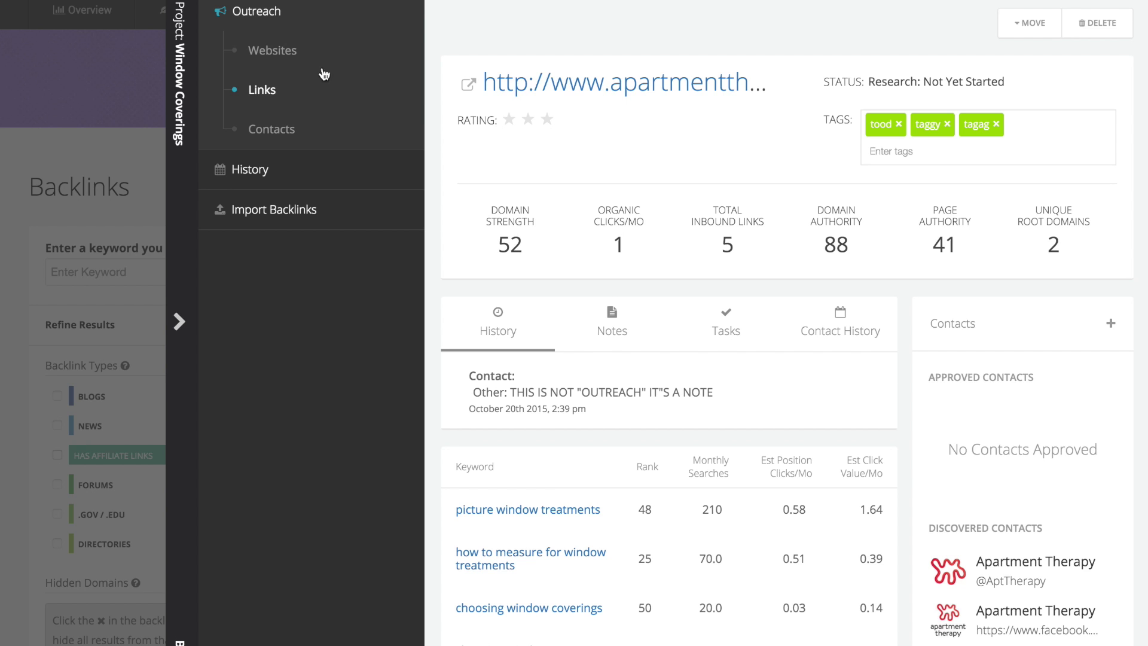
pyautogui.click(267, 66)
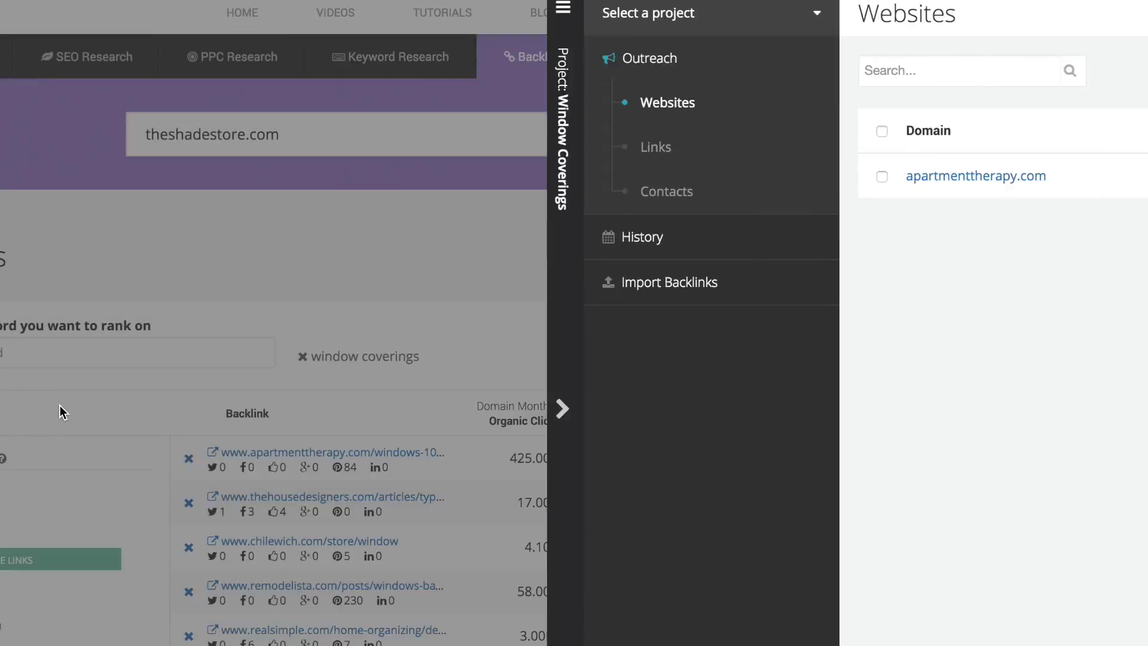
pyautogui.click(60, 405)
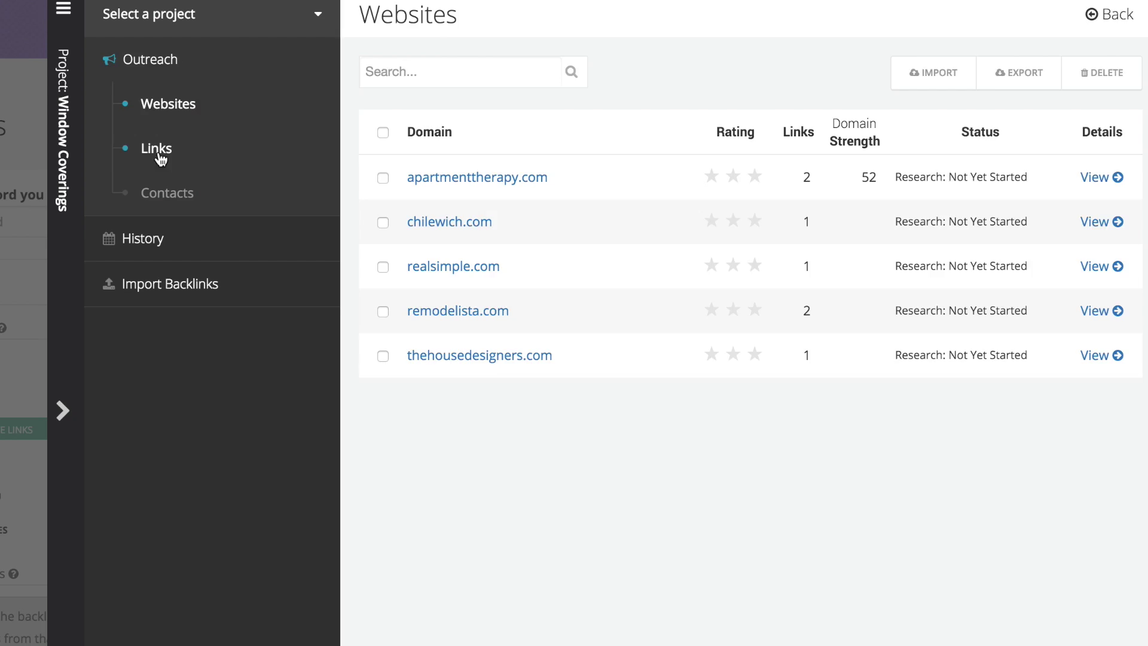
# - View the apartmenttherapy window-treatments link from the Links list and open its article
pyautogui.click(157, 148)
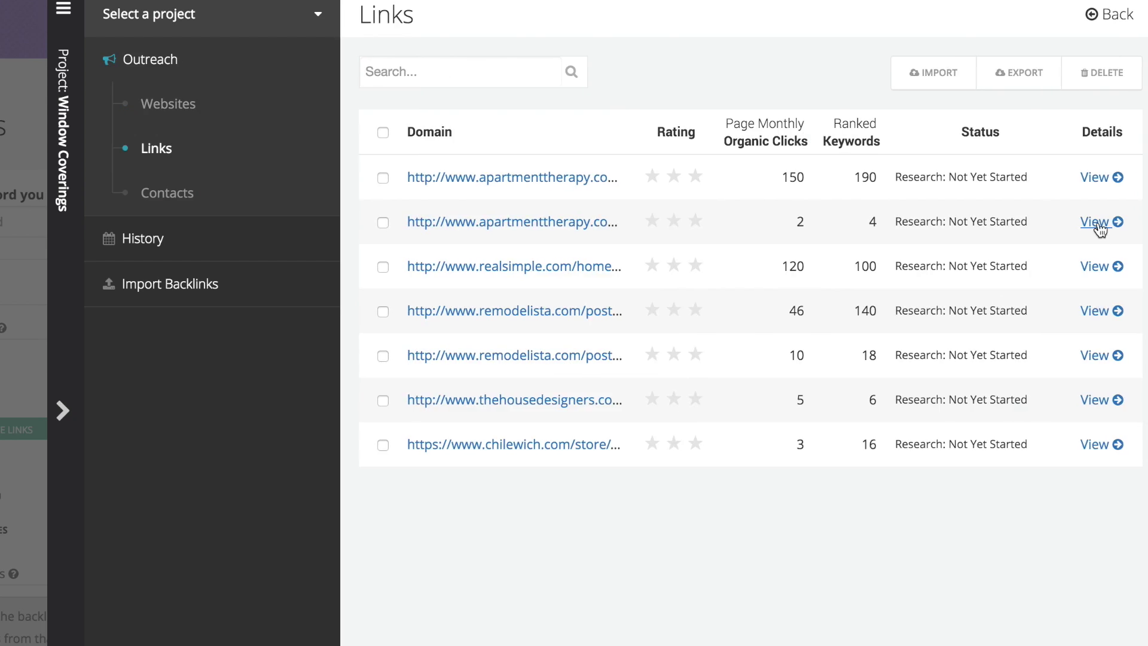
pyautogui.click(1098, 221)
pyautogui.scroll(-4, 420, 354)
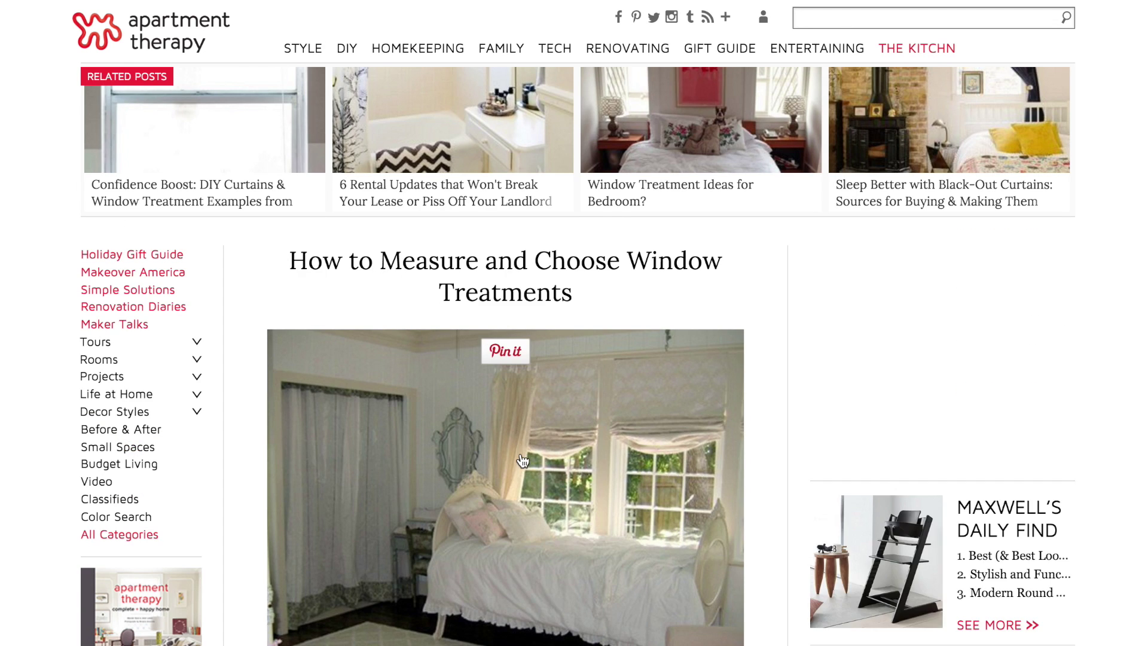
# - Scroll to the article's comments sign-in form and type the note 'Need to sign in in order to comment.'
pyautogui.scroll(-8, 520, 418)
pyautogui.scroll(-7, 521, 459)
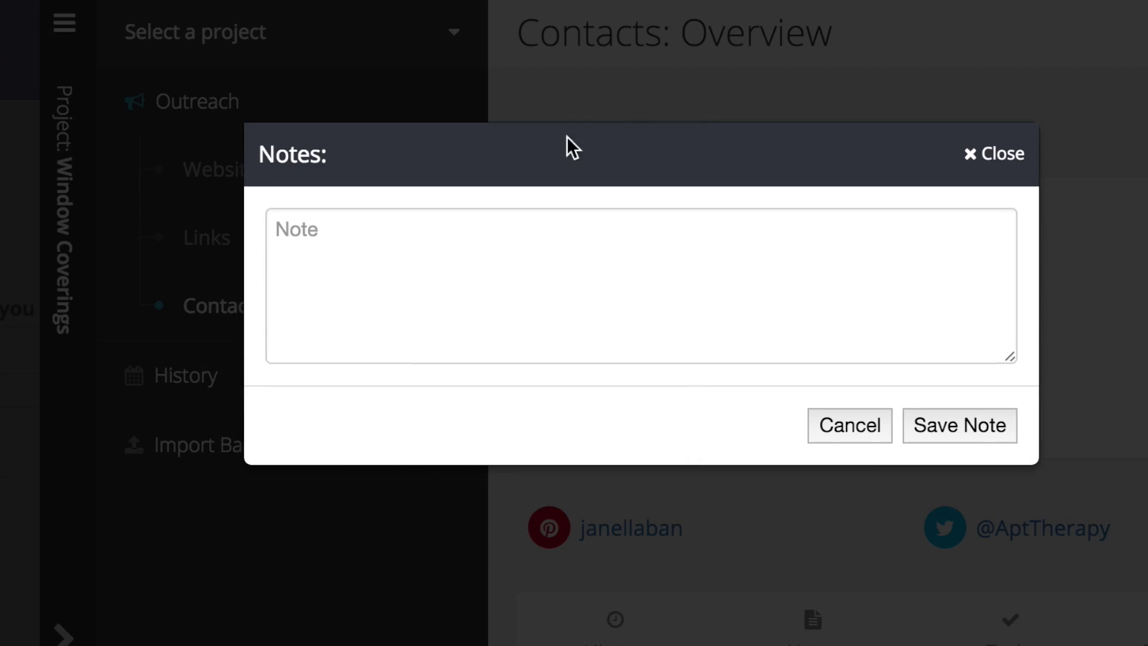
pyautogui.write('Need to sign in in order to comment.')
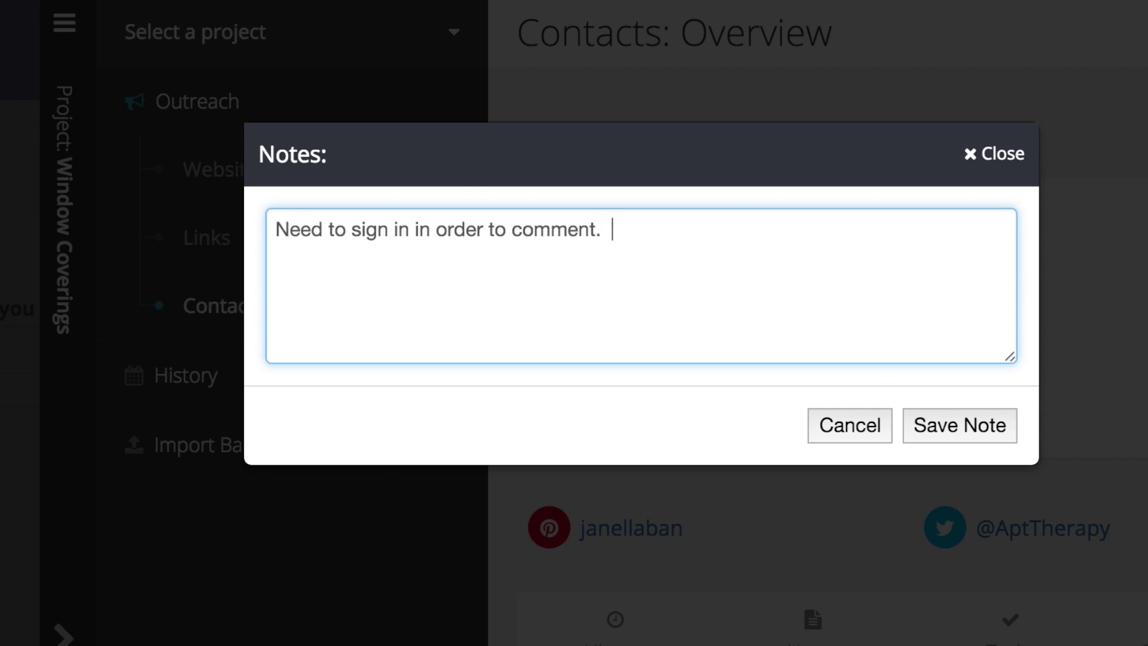
pyautogui.write('rst.')
# - Save the sign-in note, then review the realsimple link's details
pyautogui.click(969, 436)
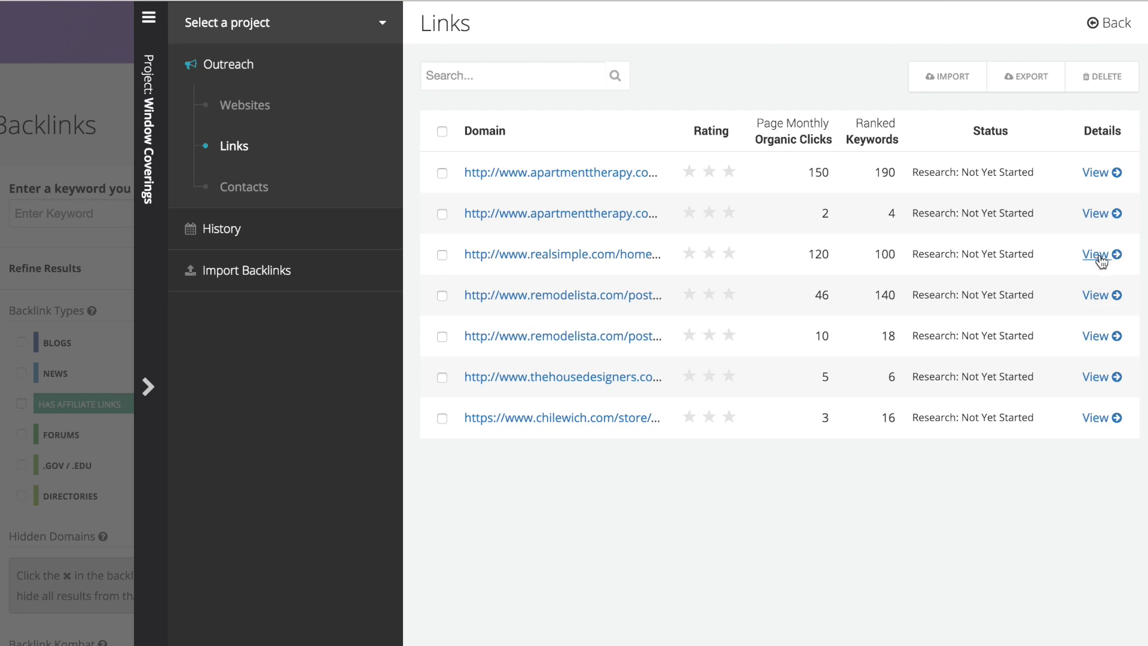
pyautogui.click(1023, 253)
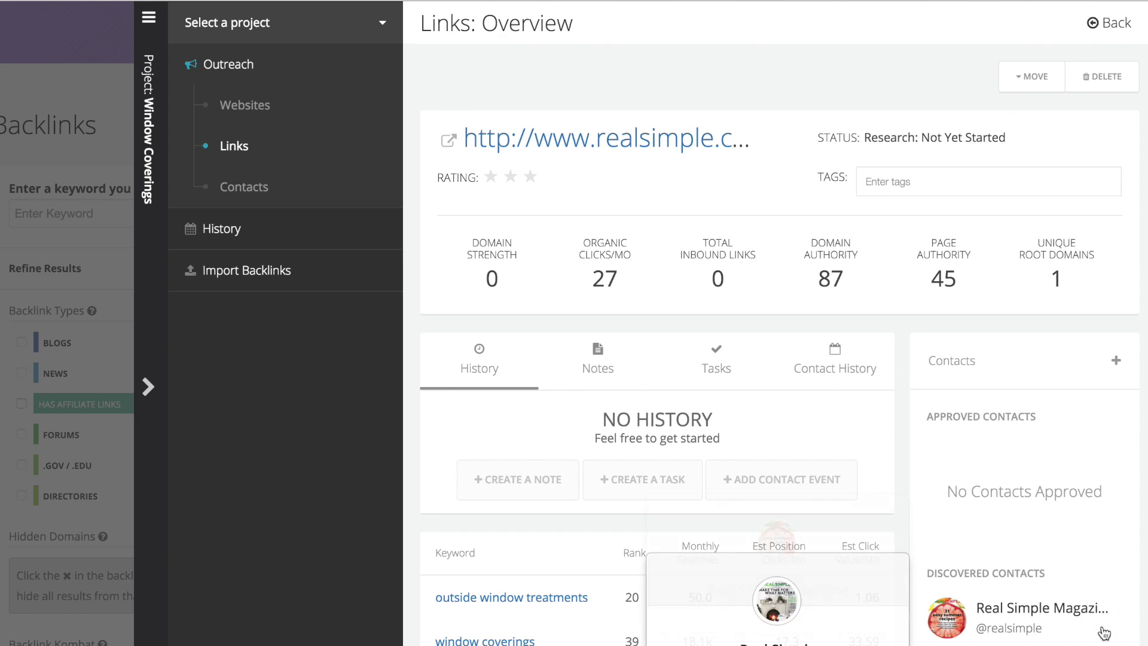
pyautogui.click(1110, 23)
# - Approve the two discovered contacts on the remodelista link
pyautogui.click(1097, 295)
pyautogui.click(1108, 616)
pyautogui.click(1110, 617)
pyautogui.click(1112, 22)
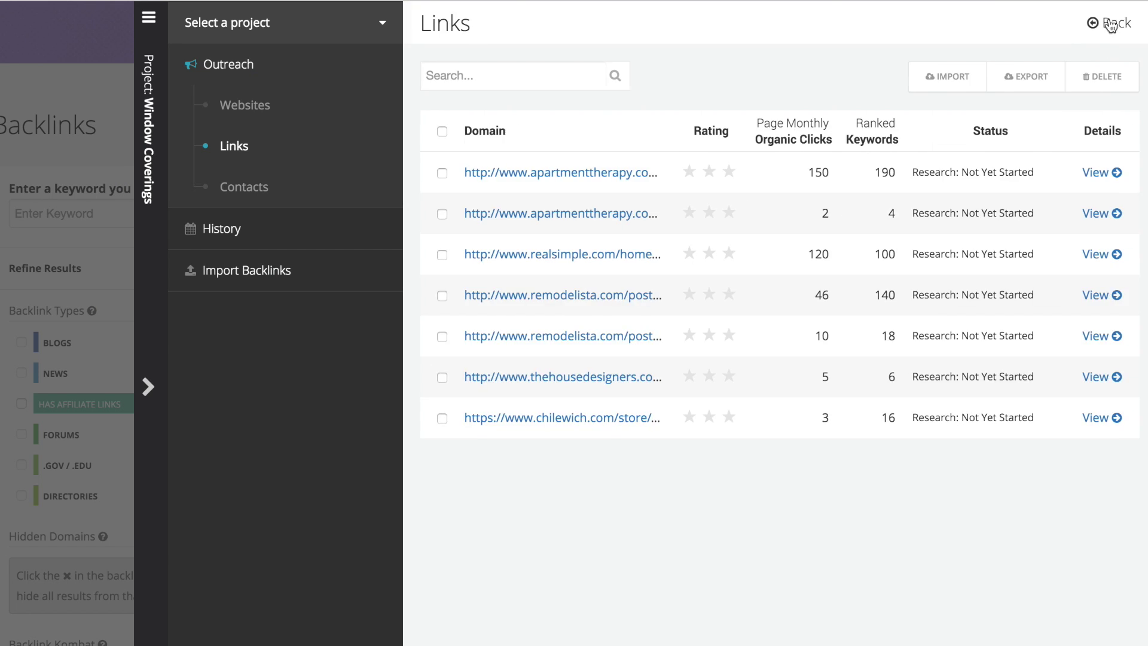
# - Approve the thehousedesigners admin contact, then open the chilewich link's details
pyautogui.click(1102, 377)
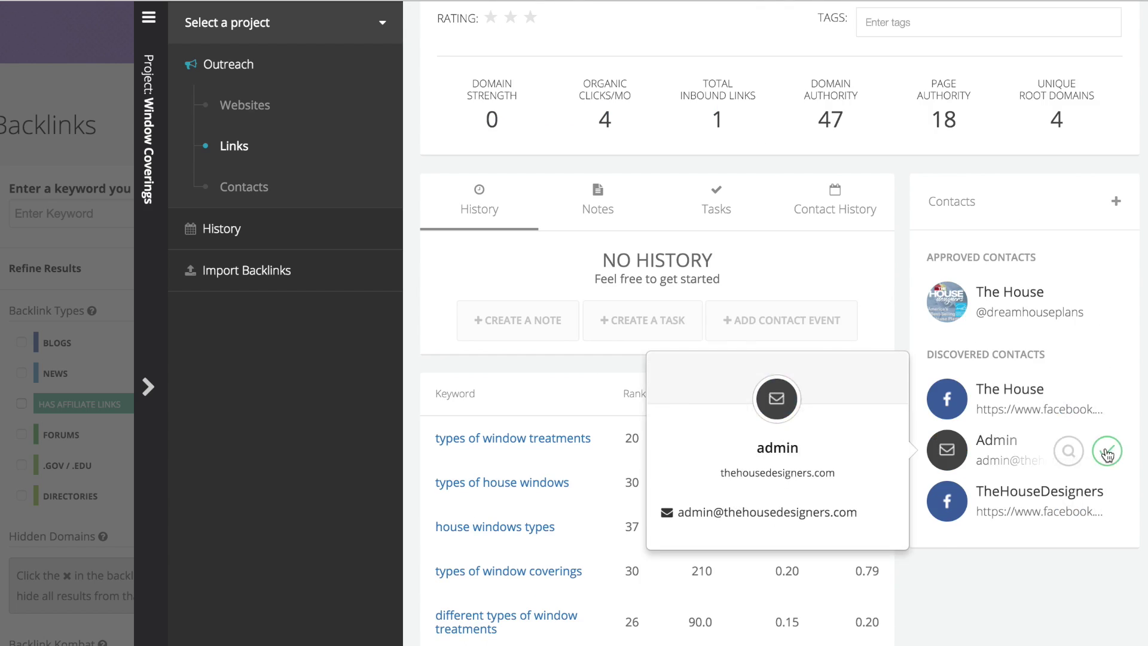
pyautogui.click(1107, 453)
pyautogui.scroll(3, 1108, 452)
pyautogui.click(1110, 22)
pyautogui.click(1097, 415)
pyautogui.scroll(-3, 1112, 465)
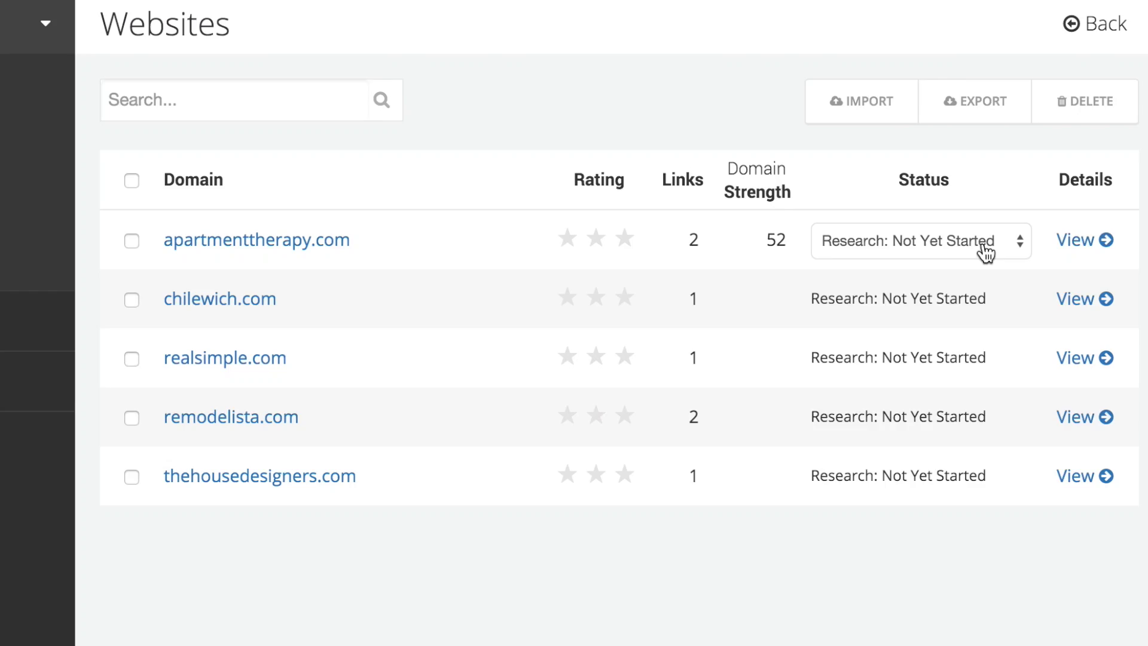
# - Set apartmenttherapy.com to Research: Under Review and chilewich.com to Contact: Sent, Awaiting Response
pyautogui.click(982, 241)
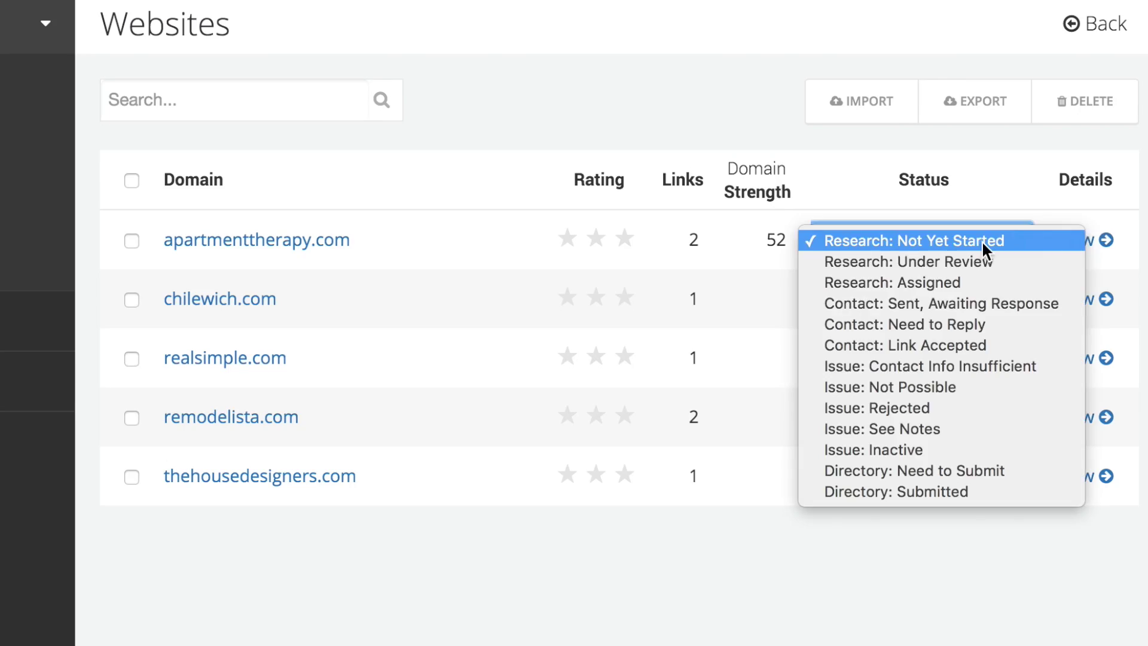
pyautogui.click(977, 264)
pyautogui.click(939, 316)
pyautogui.click(935, 362)
# - Set realsimple.com to Contact: Need to Reply and remodelista.com to Research: Under Review, leaving thehousedesigners.com unchanged
pyautogui.click(935, 361)
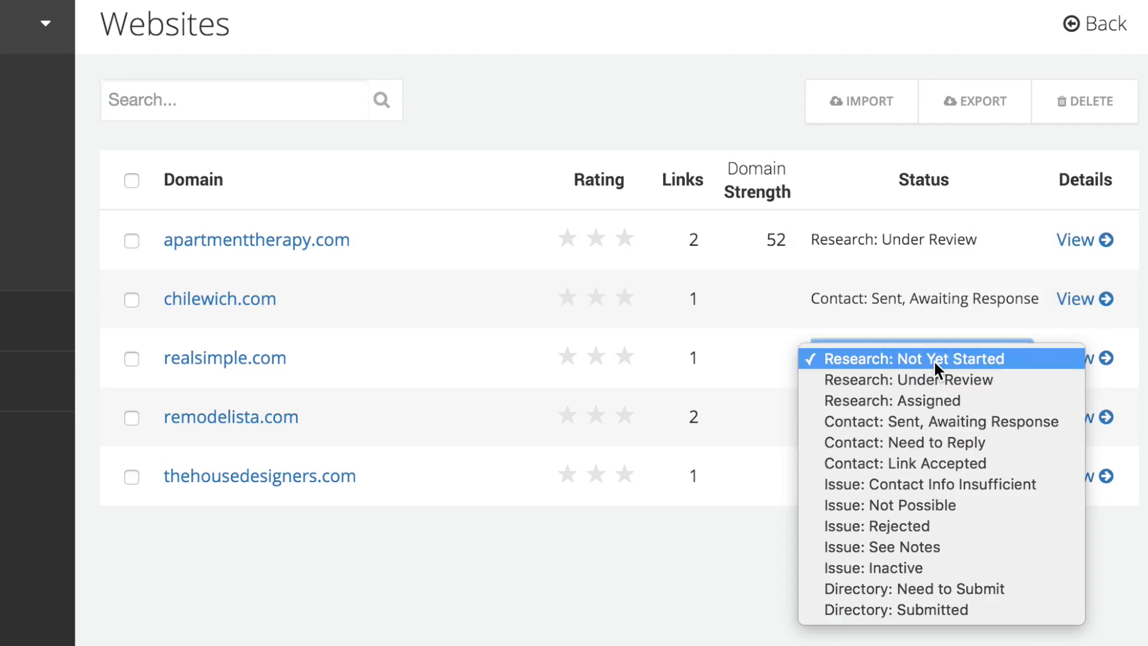
pyautogui.click(927, 443)
pyautogui.click(924, 424)
pyautogui.click(924, 436)
pyautogui.click(903, 483)
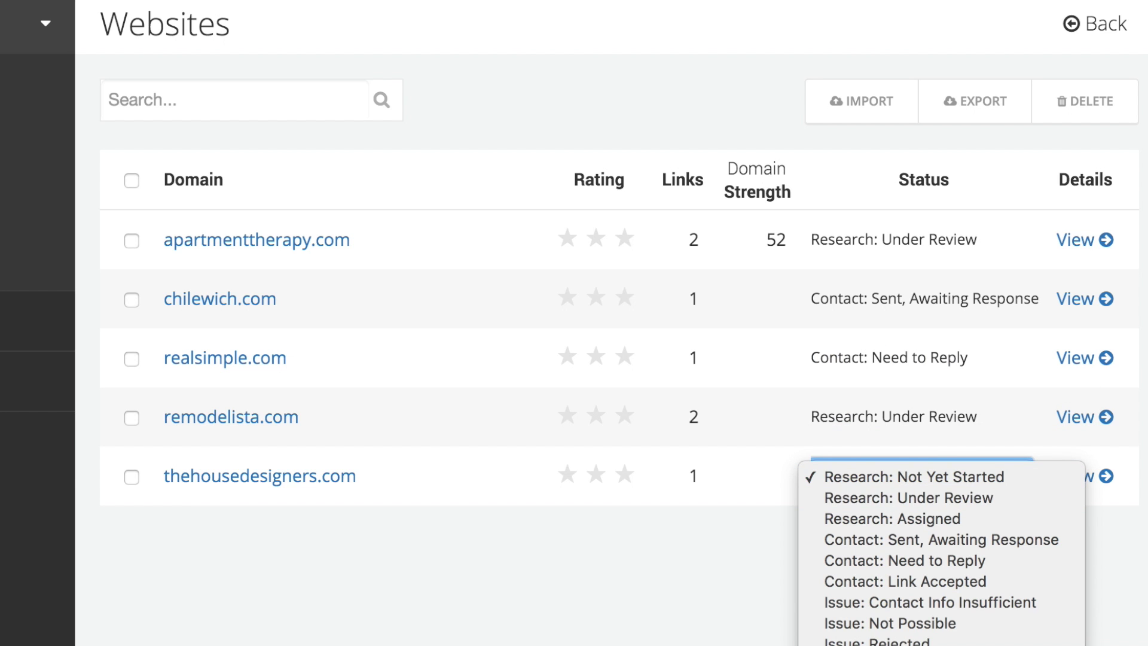
pyautogui.press('Escape')
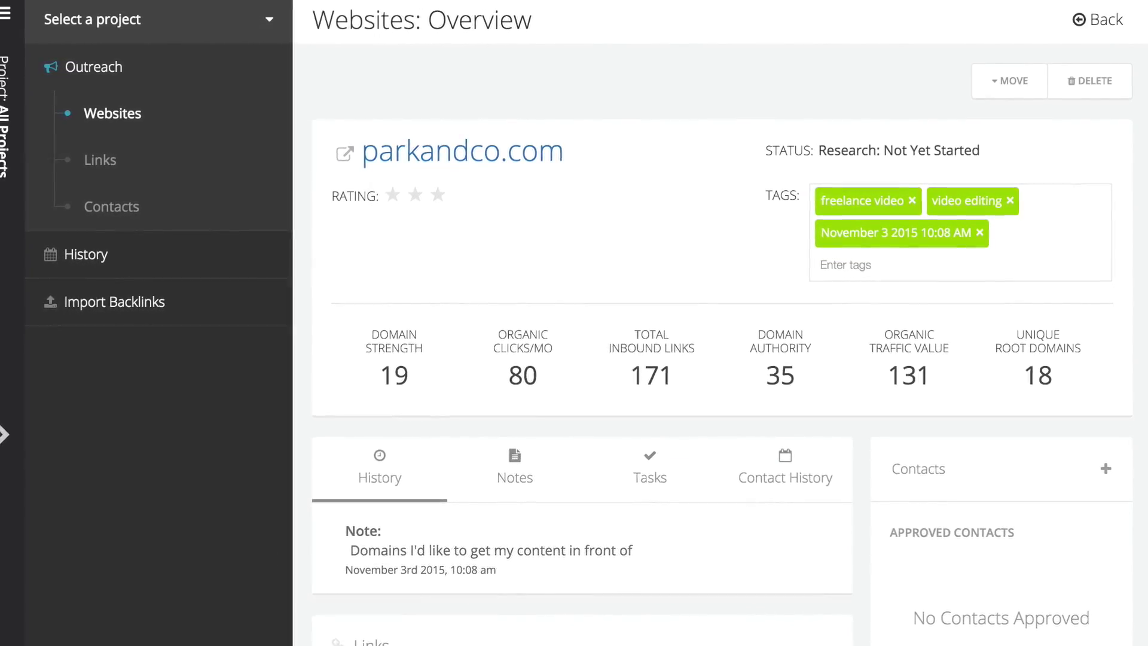
# - Delete parkandco.com, then save a new channelzedit.com contact with the person's full name and e-mail address
pyautogui.click(1094, 81)
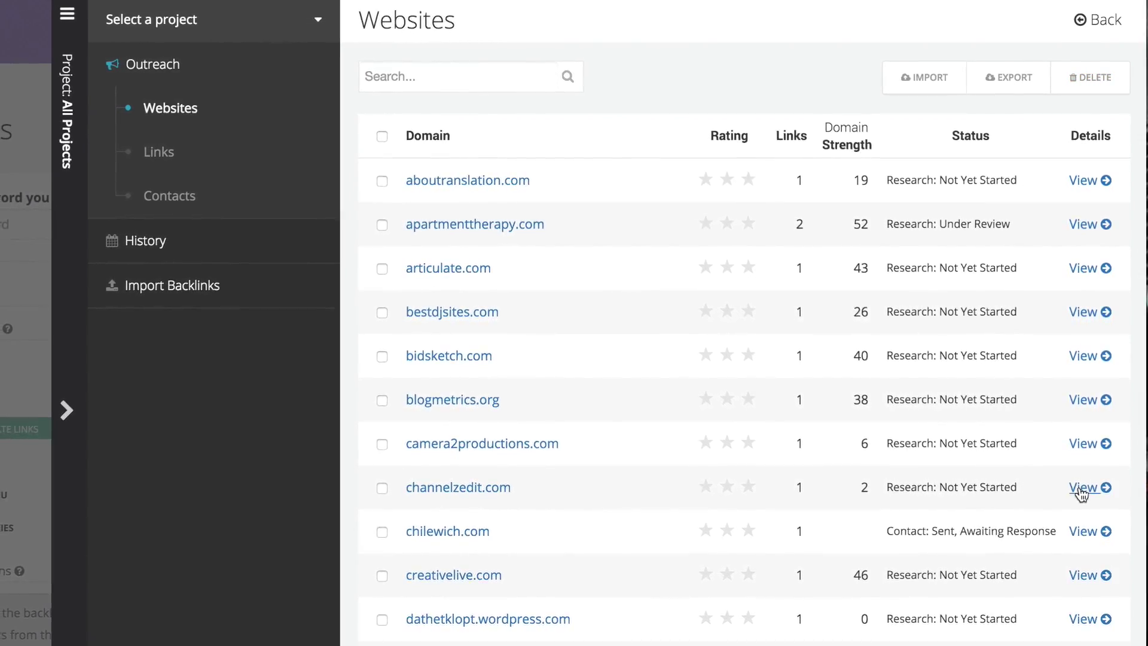
pyautogui.click(1083, 494)
pyautogui.click(1102, 439)
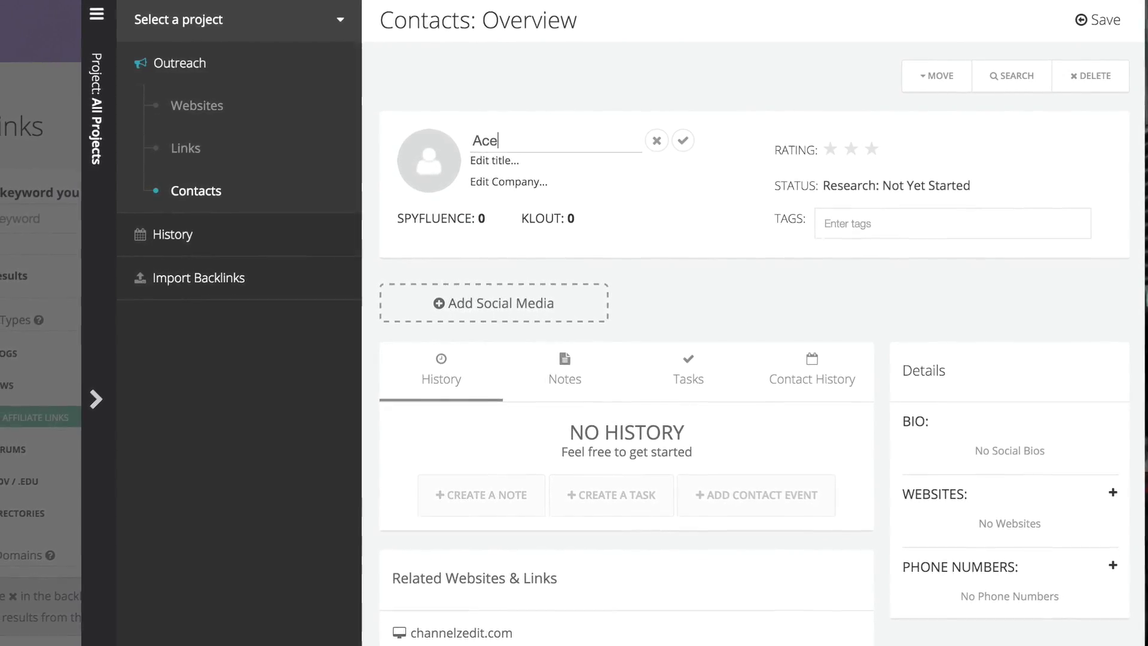
pyautogui.press('Return')
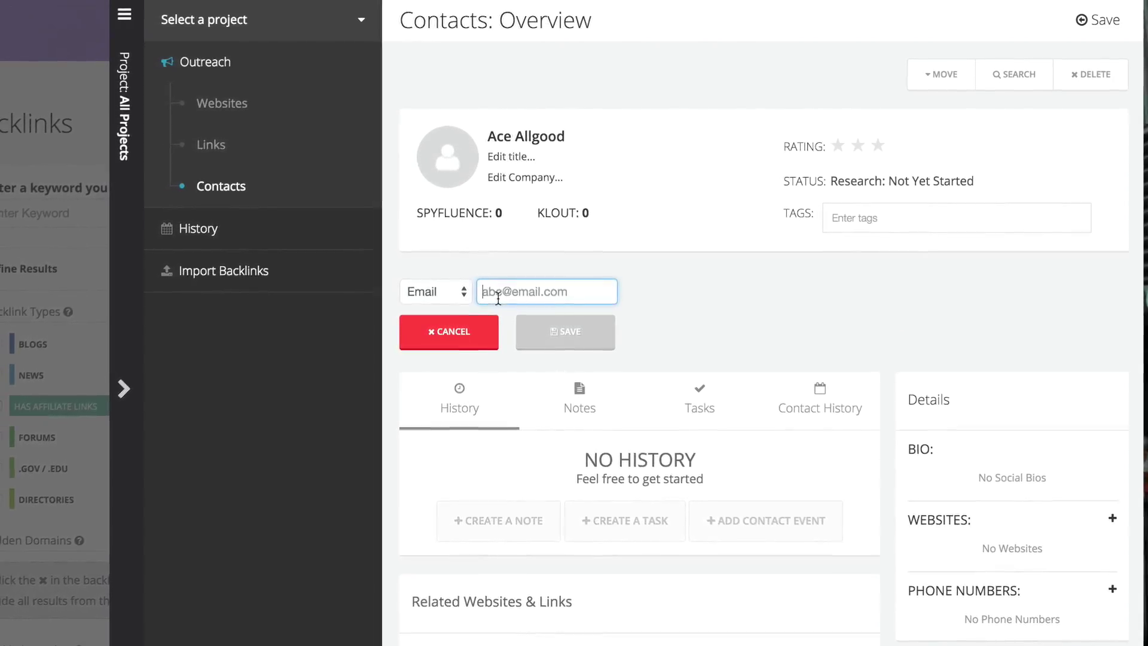
pyautogui.click(559, 348)
pyautogui.click(1099, 20)
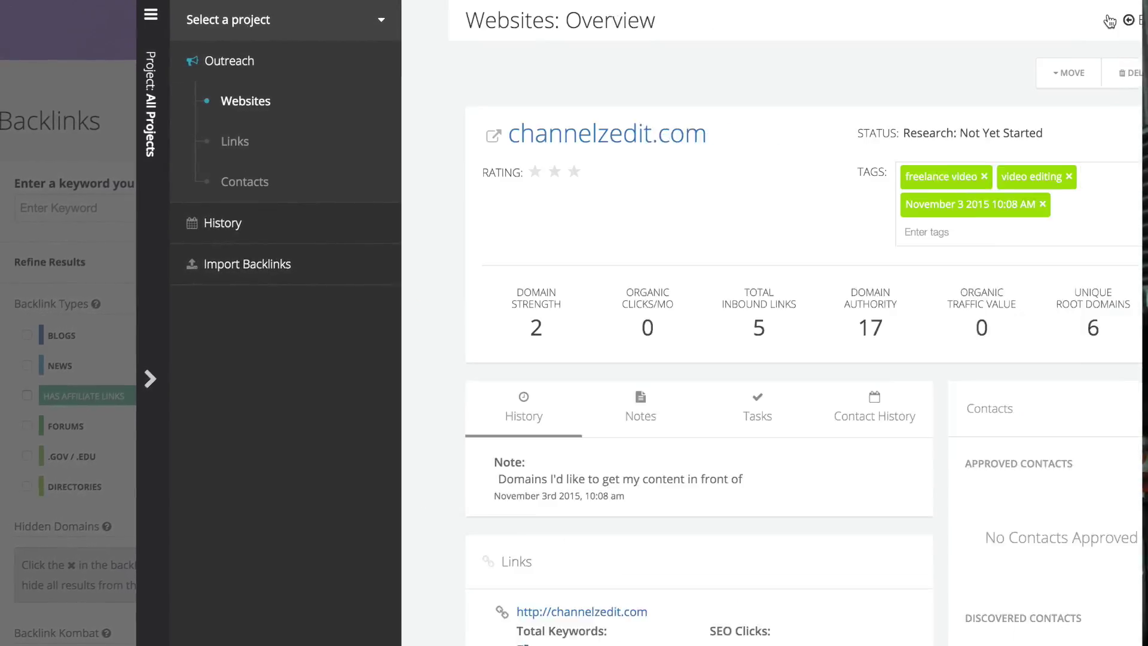
pyautogui.moveTo(1027, 514)
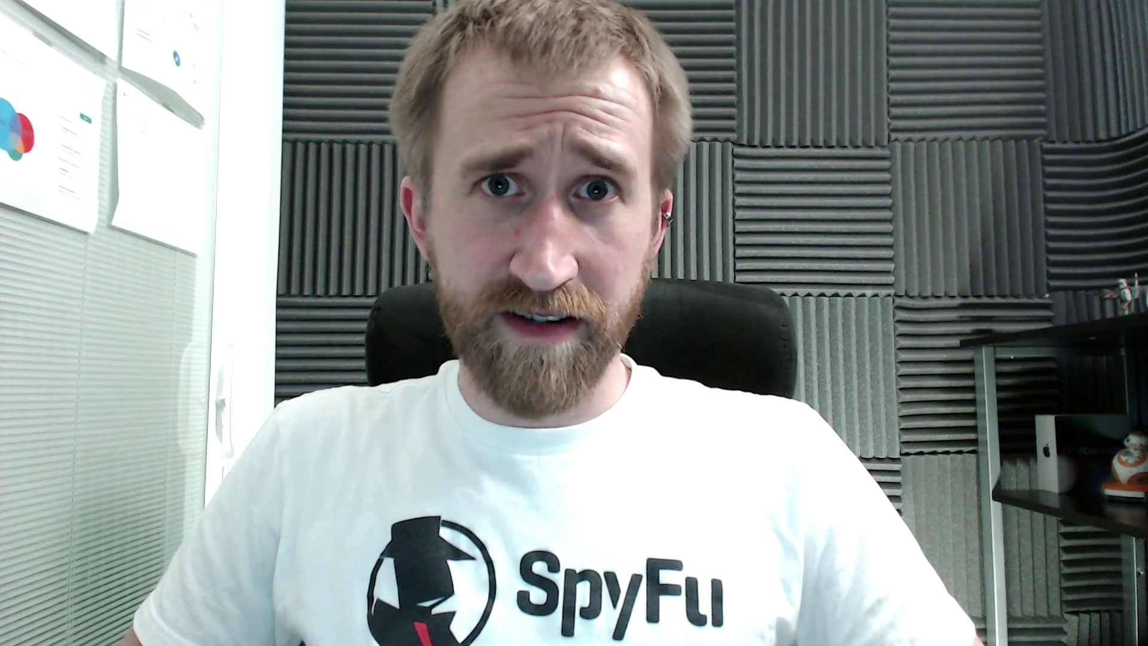